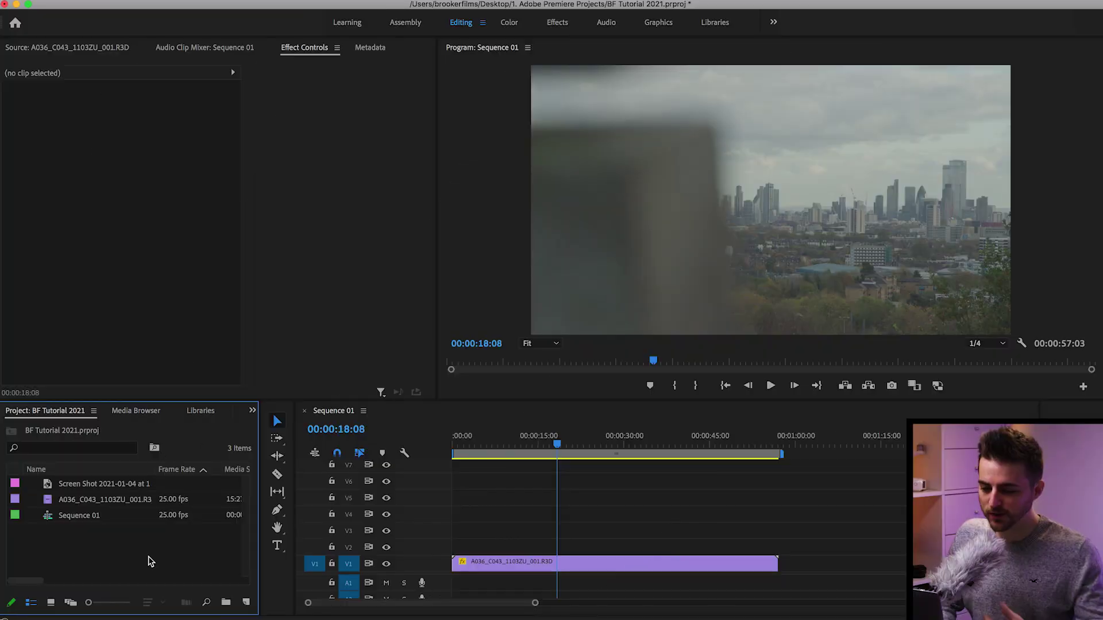
Step: Play and scrub through the skyline footage in the sequence to review the shot
{"action": "key", "text": "space"}
{"action": "left_click", "coordinate": [611, 443]}
{"action": "left_click_drag", "start_coordinate": [613, 445], "coordinate": [653, 446]}
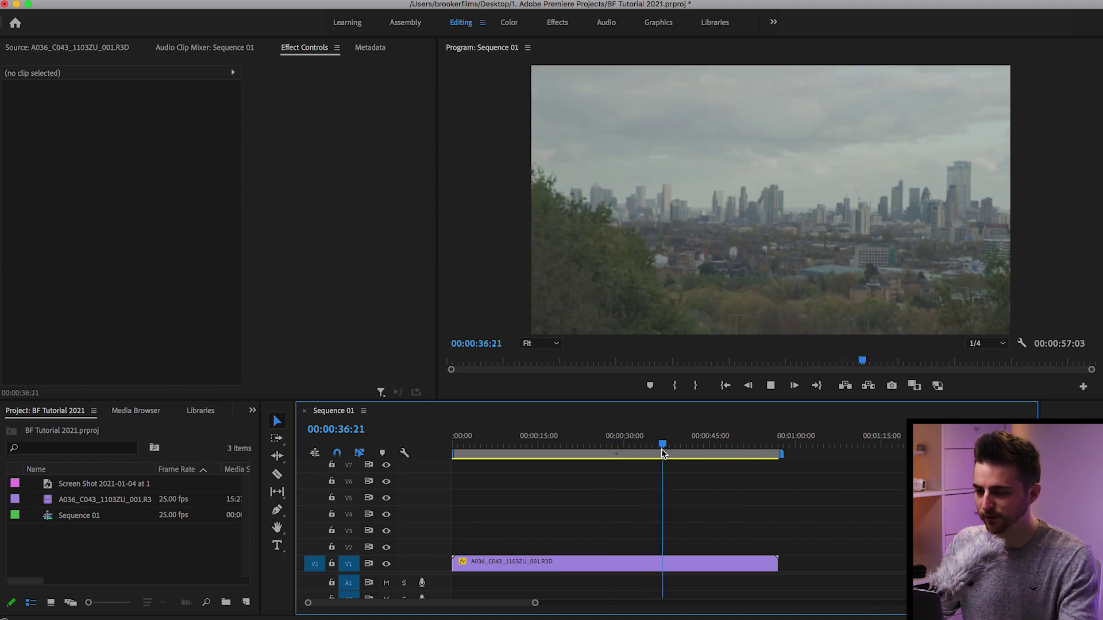
{"action": "left_click", "coordinate": [690, 449]}
{"action": "mouse_move", "coordinate": [690, 449]}
{"action": "left_mouse_down"}
{"action": "mouse_move", "coordinate": [678, 443]}
{"action": "mouse_move", "coordinate": [693, 443]}
{"action": "left_mouse_up"}
{"action": "key", "text": "space"}
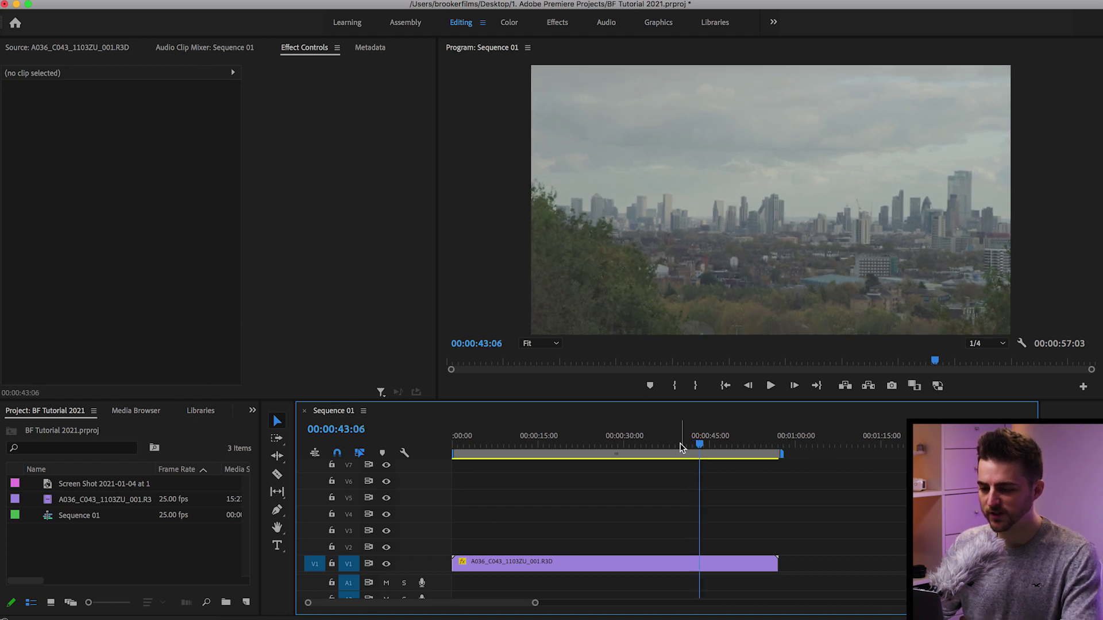
{"action": "left_click", "coordinate": [688, 444]}
{"action": "left_click_drag", "start_coordinate": [689, 445], "coordinate": [686, 444]}
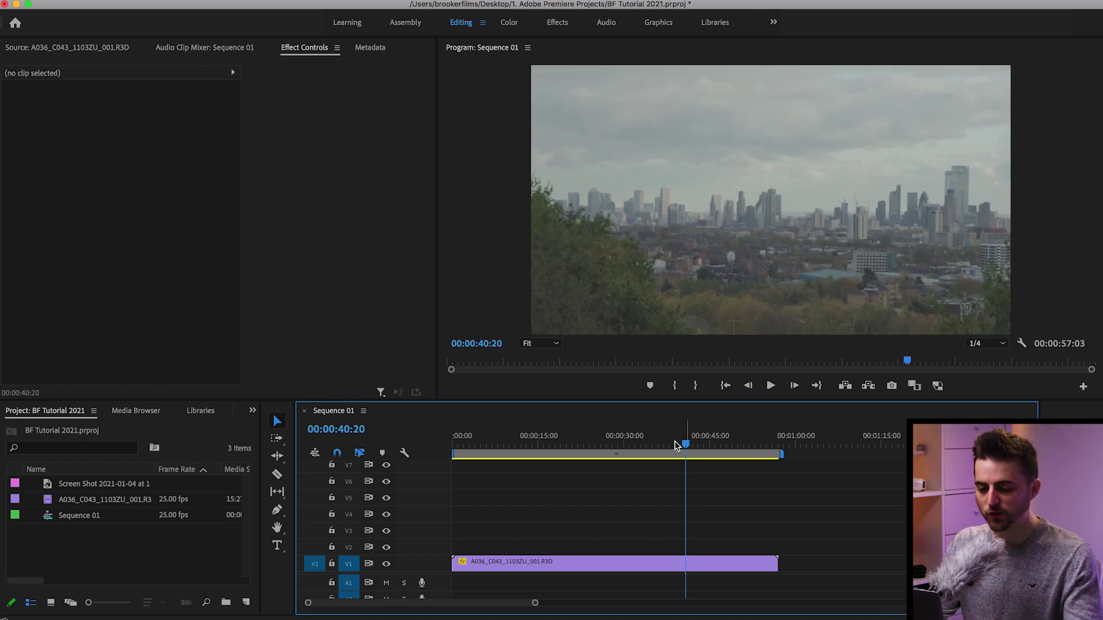
{"action": "left_click", "coordinate": [510, 565]}
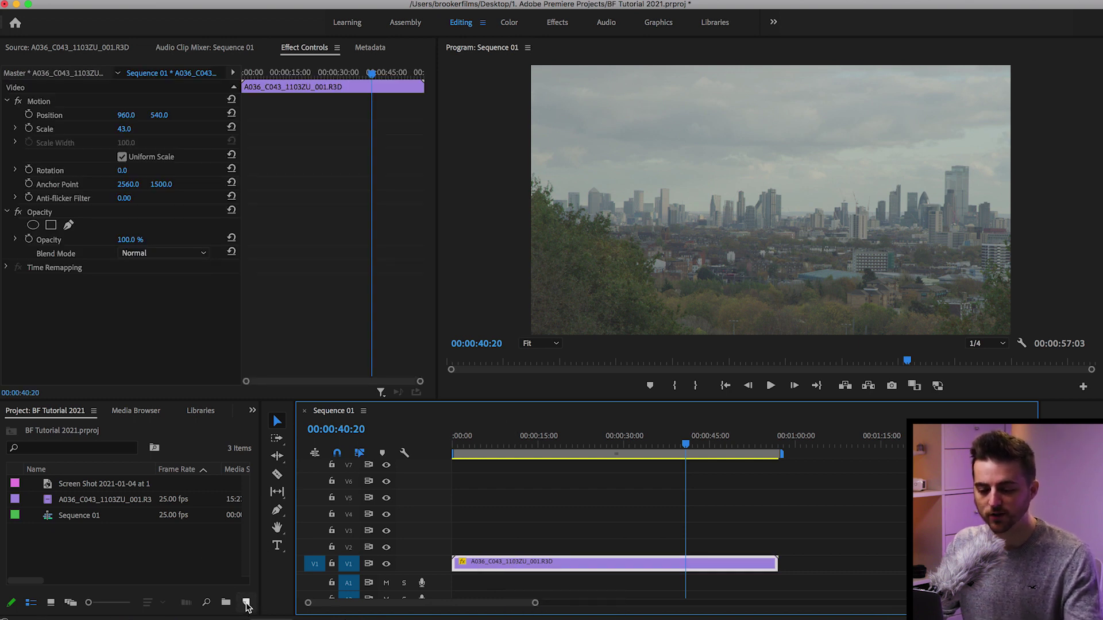
Step: Create a 1920 × 1080, 25 fps black video and place it on V2 over the full length of the skyline footage
{"action": "left_click_drag", "start_coordinate": [260, 564], "coordinate": [336, 564]}
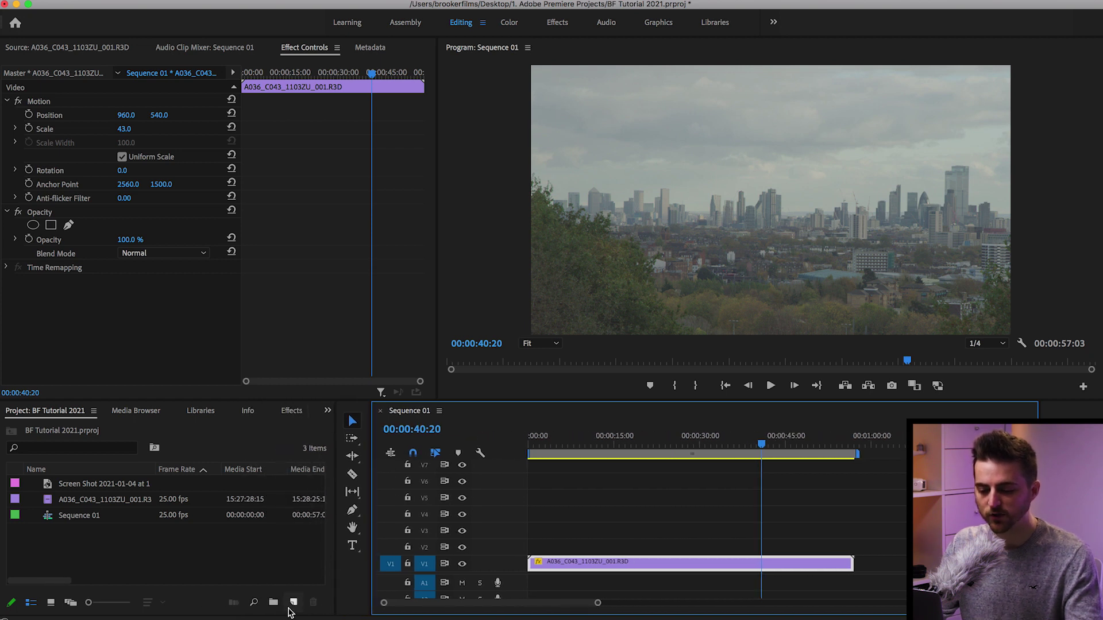
{"action": "left_click", "coordinate": [294, 603]}
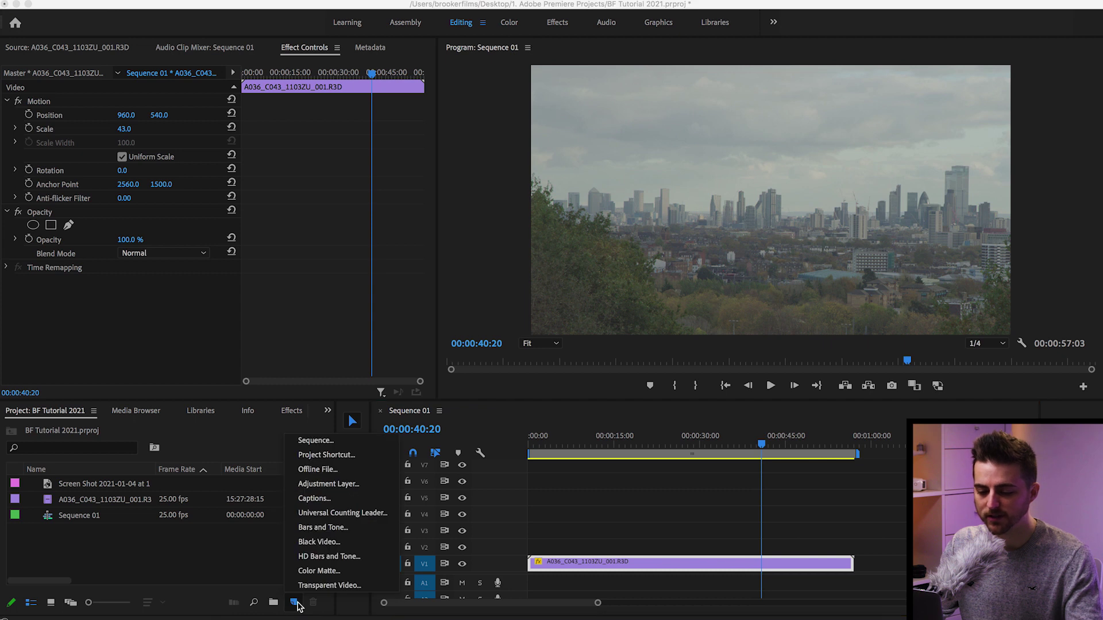
{"action": "left_click", "coordinate": [329, 545]}
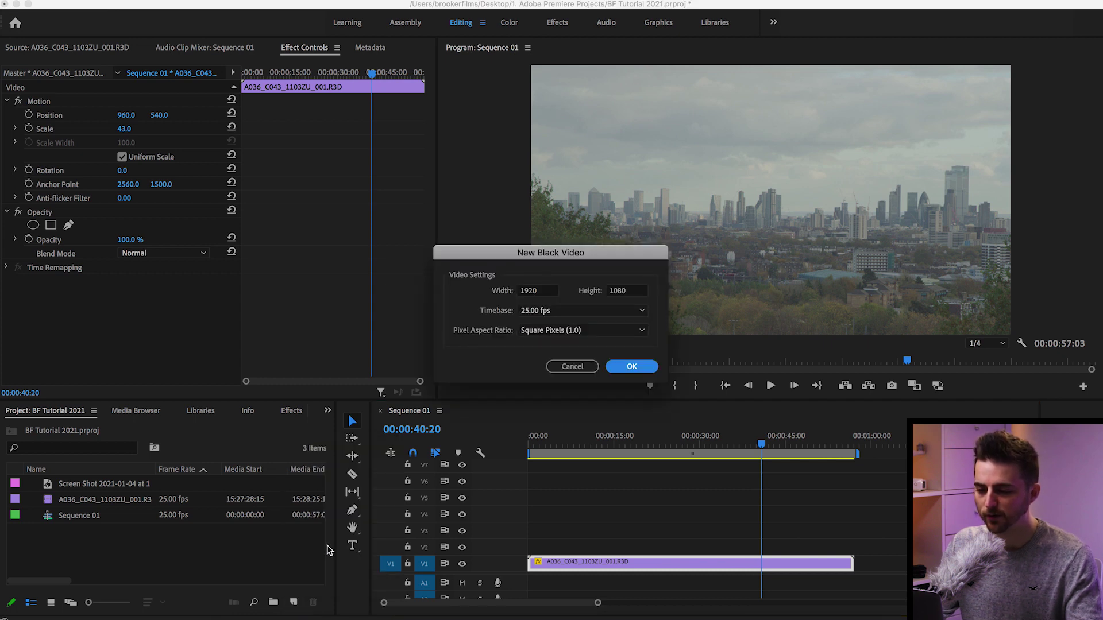
{"action": "left_click", "coordinate": [648, 369]}
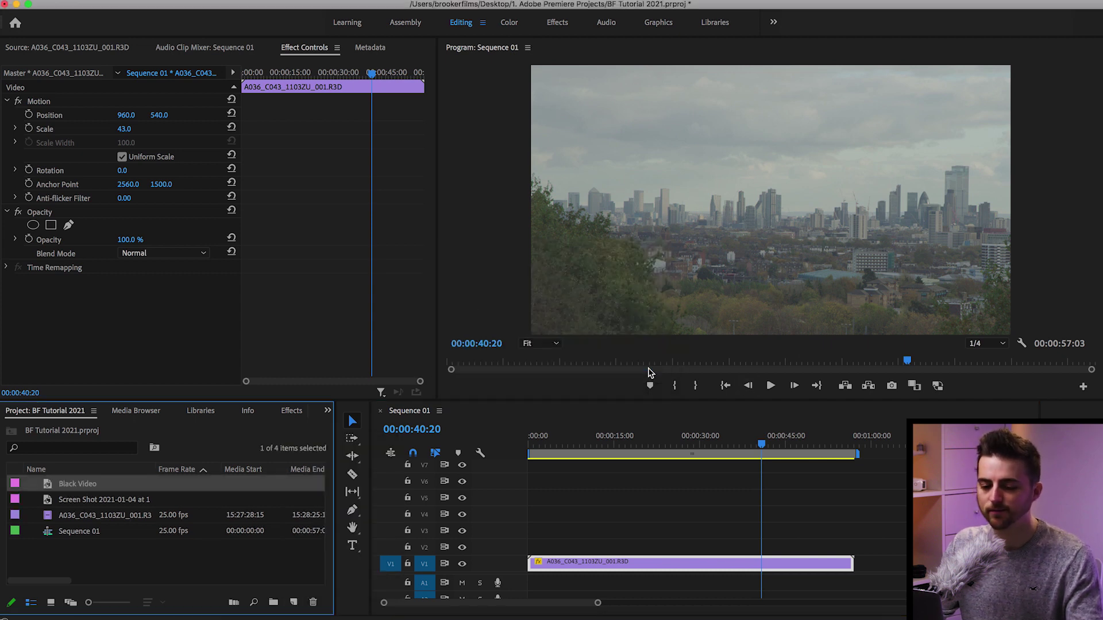
{"action": "left_click_drag", "start_coordinate": [59, 487], "coordinate": [853, 547]}
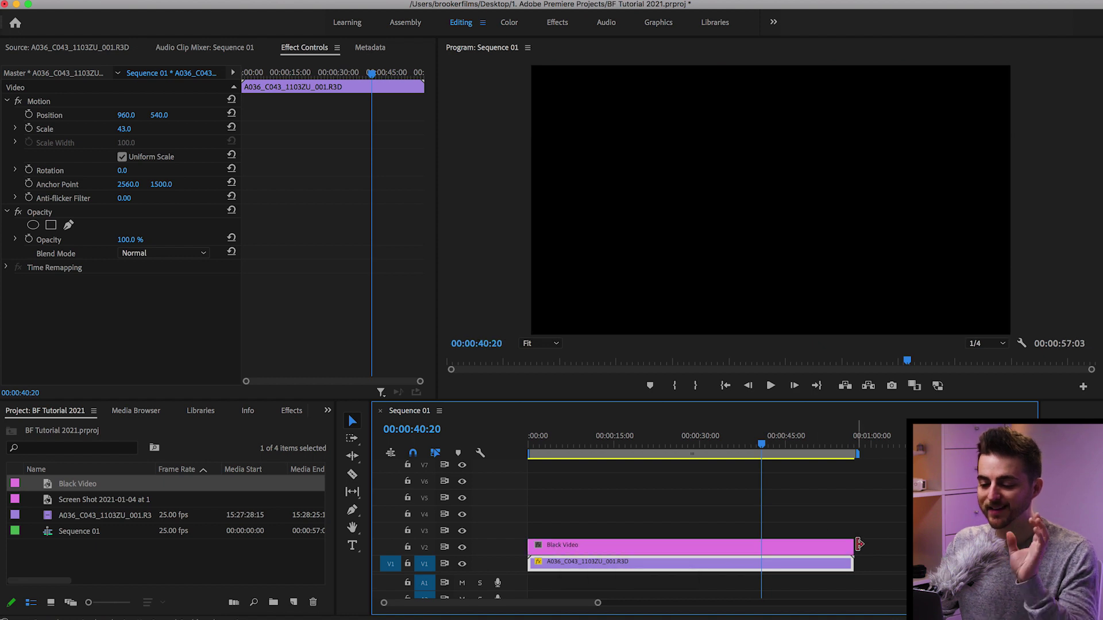
Step: Draw a closed binocular-shaped opacity mask on the black video, with two rounded lobes meeting at a narrow pinch in the middle
{"action": "left_click", "coordinate": [794, 552]}
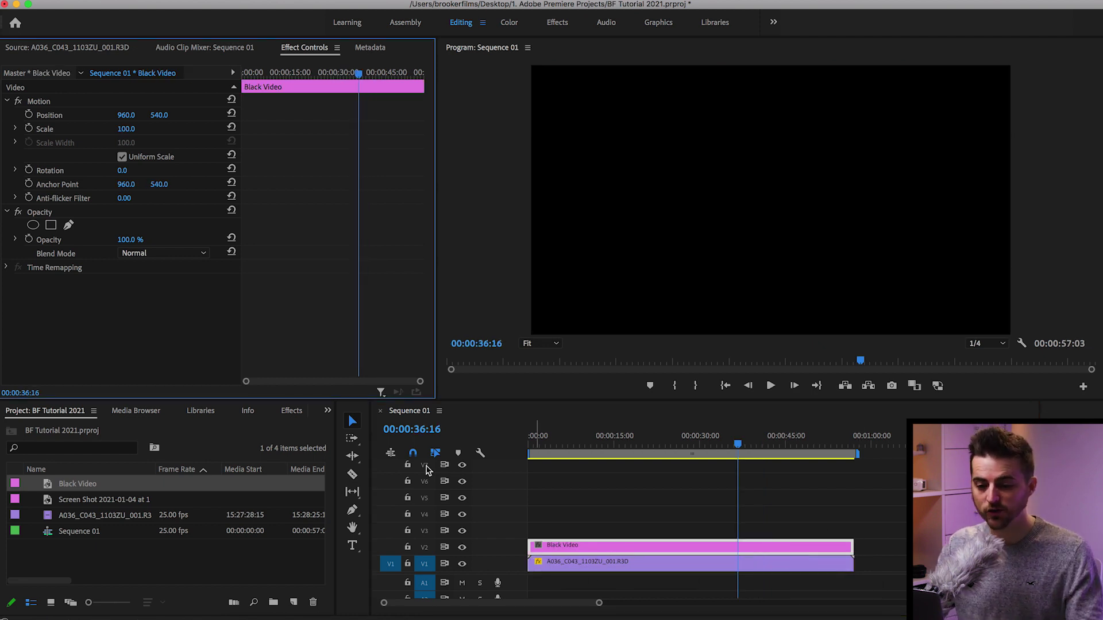
{"action": "left_click", "coordinate": [69, 225]}
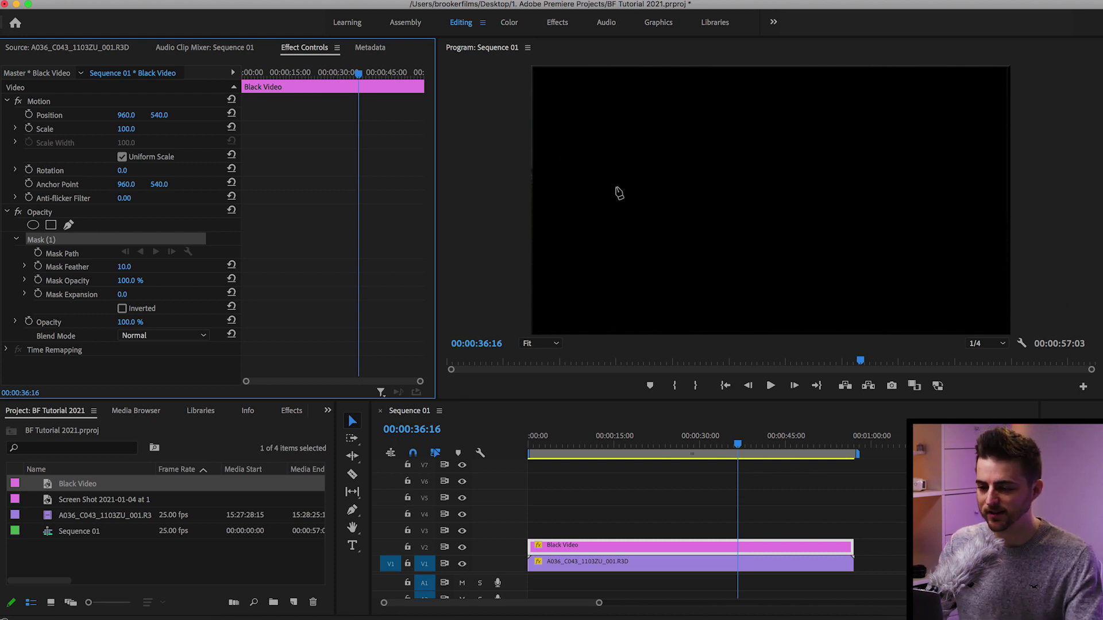
{"action": "left_click", "coordinate": [607, 203]}
{"action": "left_click", "coordinate": [616, 178]}
{"action": "left_click", "coordinate": [639, 157]}
{"action": "left_click", "coordinate": [667, 146]}
{"action": "left_click", "coordinate": [703, 145]}
{"action": "left_click", "coordinate": [729, 155]}
{"action": "left_click", "coordinate": [750, 183]}
{"action": "left_click", "coordinate": [756, 201]}
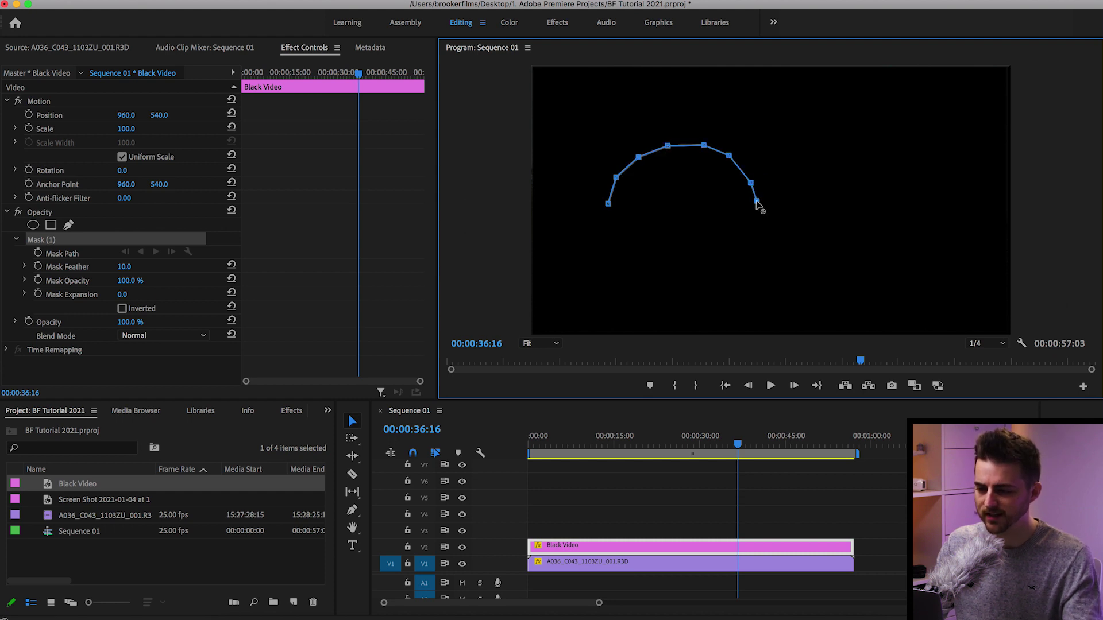
{"action": "left_click", "coordinate": [768, 177]}
{"action": "left_click", "coordinate": [792, 155]}
{"action": "left_click", "coordinate": [829, 146]}
{"action": "left_click", "coordinate": [895, 146]}
{"action": "left_click", "coordinate": [932, 168]}
{"action": "left_click", "coordinate": [932, 217]}
{"action": "left_click", "coordinate": [935, 276]}
{"action": "left_click", "coordinate": [902, 293]}
{"action": "left_click", "coordinate": [847, 301]}
{"action": "left_click", "coordinate": [787, 286]}
{"action": "left_click", "coordinate": [758, 223]}
{"action": "left_click", "coordinate": [747, 251]}
{"action": "left_click", "coordinate": [731, 283]}
{"action": "left_click", "coordinate": [682, 293]}
{"action": "left_click", "coordinate": [638, 287]}
{"action": "left_click", "coordinate": [618, 271]}
{"action": "left_click", "coordinate": [594, 238]}
{"action": "left_click", "coordinate": [607, 203]}
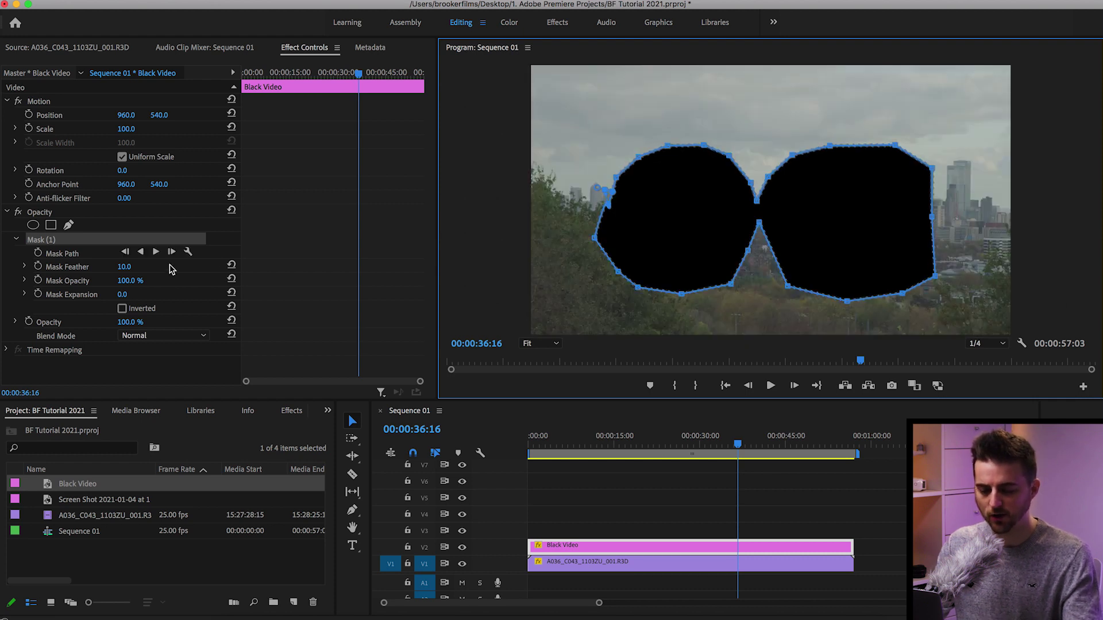
Step: Invert the binocular mask so the footage shows through it, and shift the mask slightly upward in the frame
{"action": "left_click", "coordinate": [121, 309]}
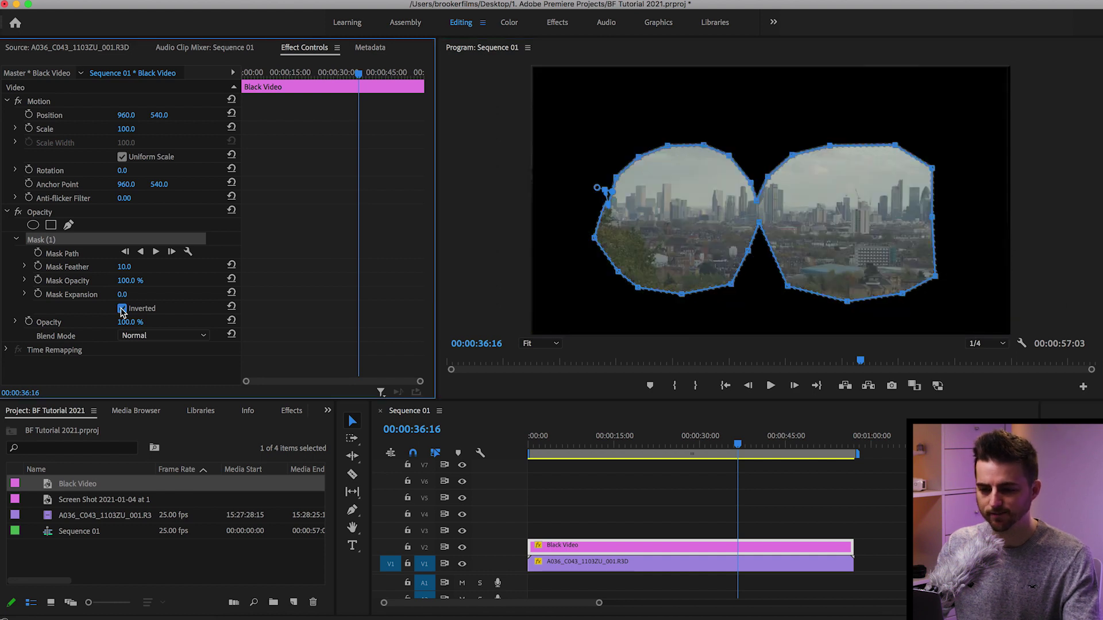
{"action": "left_click_drag", "start_coordinate": [825, 205], "coordinate": [825, 190]}
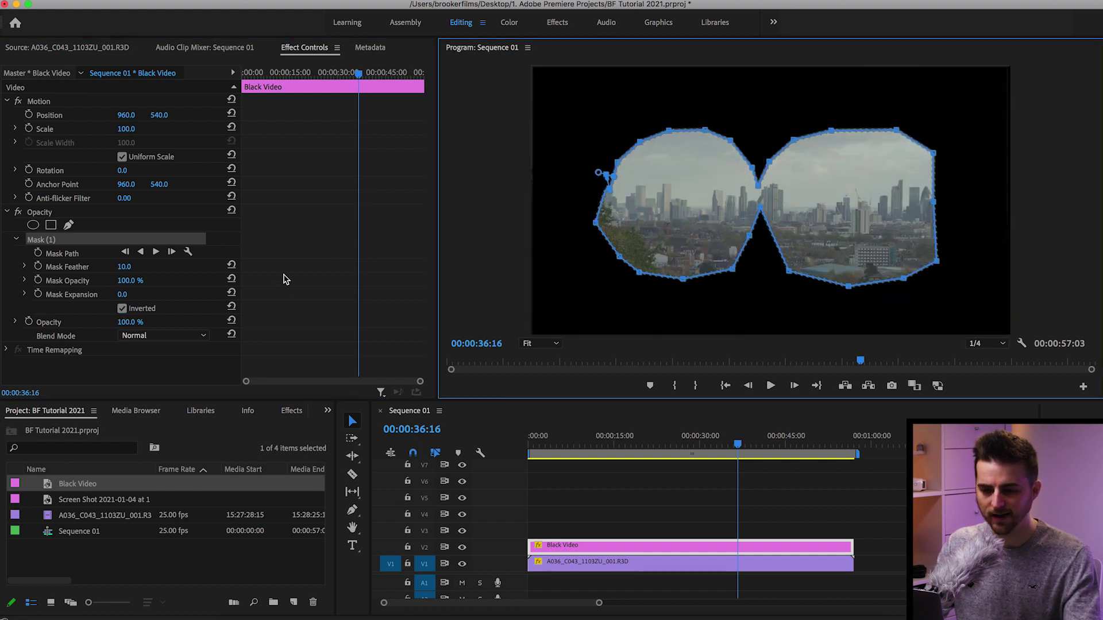
Step: Set the binocular mask's feather to 93 and scale the black video to 117
{"action": "mouse_move", "coordinate": [132, 270]}
{"action": "left_mouse_down"}
{"action": "mouse_move", "coordinate": [172, 270]}
{"action": "mouse_move", "coordinate": [135, 267]}
{"action": "left_mouse_up"}
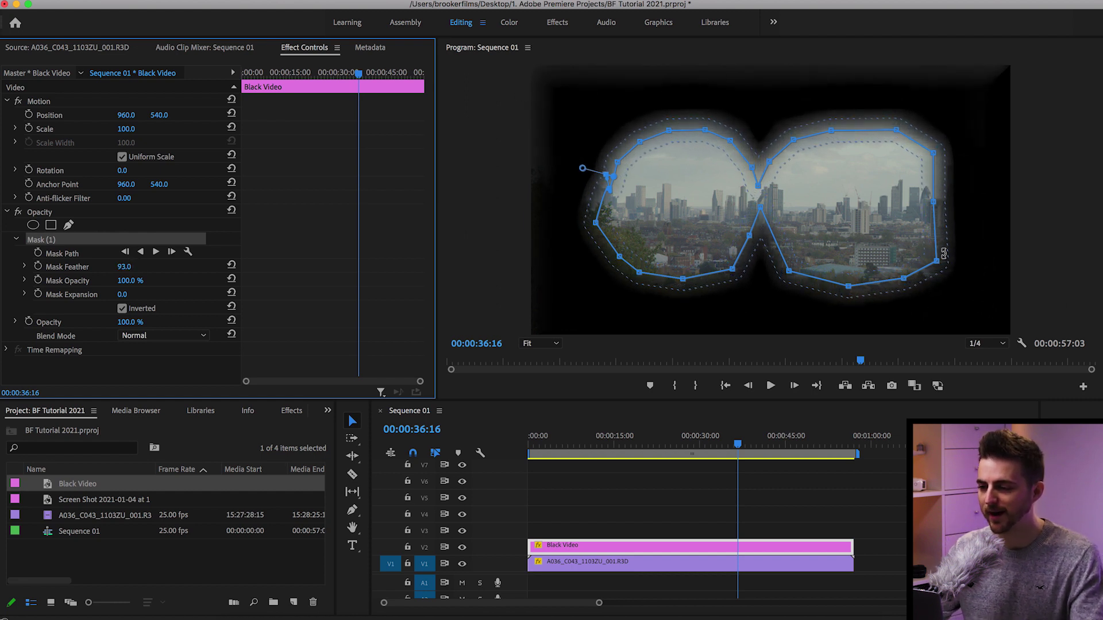
{"action": "left_click_drag", "start_coordinate": [125, 128], "coordinate": [136, 129]}
{"action": "left_click", "coordinate": [754, 546]}
{"action": "left_click", "coordinate": [787, 515]}
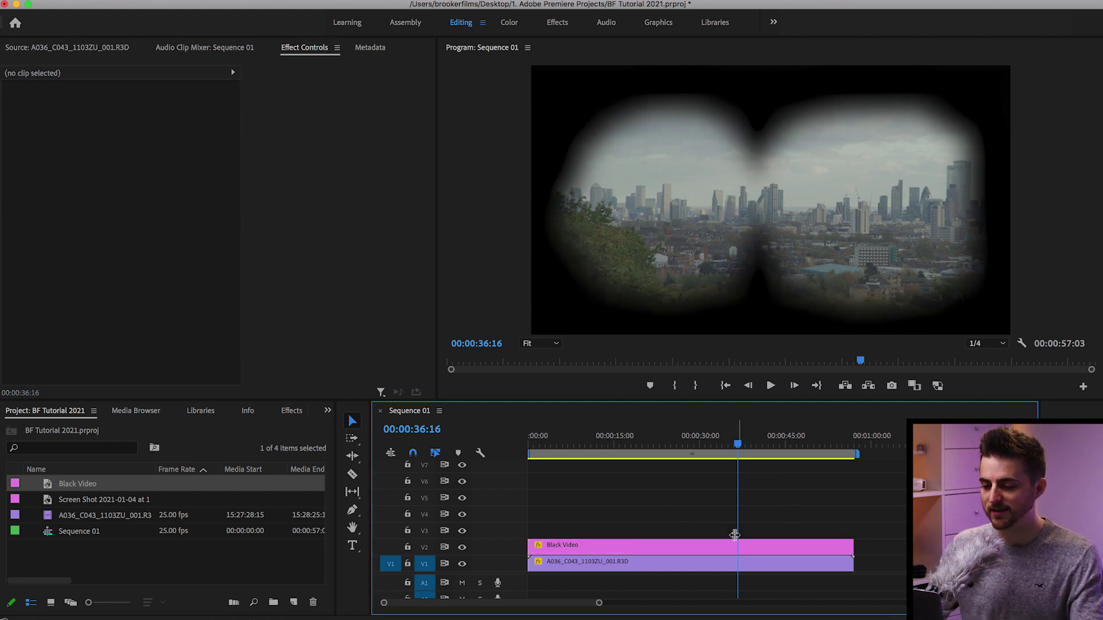
Step: Round out the binocular mask by adjusting points on its outer edges and central pinch and adding extra points along the right lobe
{"action": "left_click", "coordinate": [718, 547]}
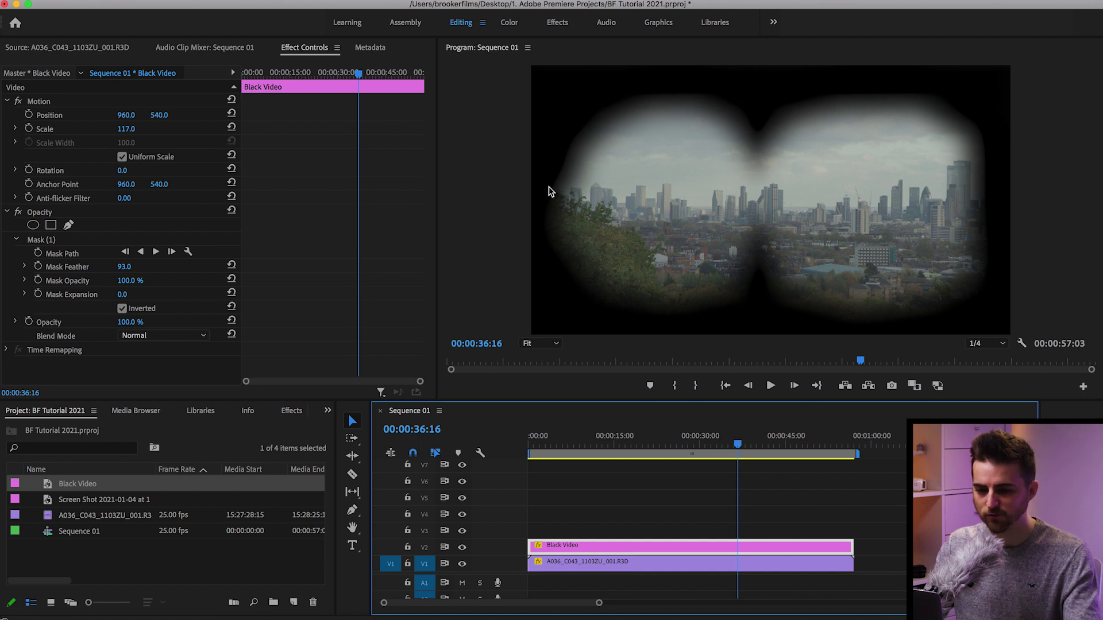
{"action": "left_click", "coordinate": [35, 240]}
{"action": "left_click_drag", "start_coordinate": [591, 156], "coordinate": [593, 142]}
{"action": "left_click_drag", "start_coordinate": [583, 188], "coordinate": [582, 183]}
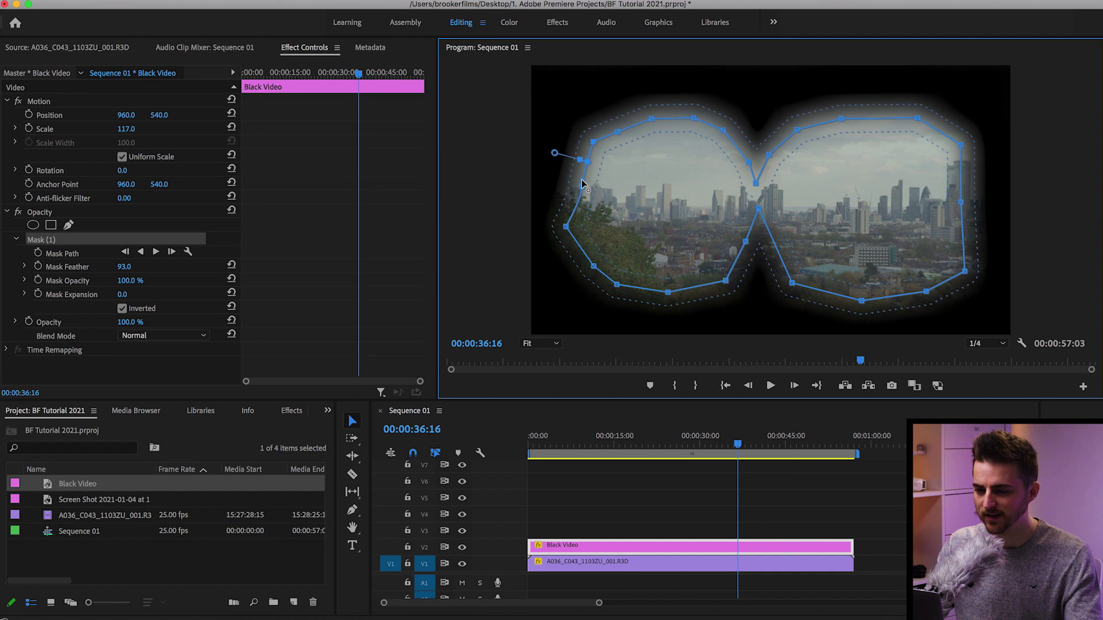
{"action": "left_click_drag", "start_coordinate": [617, 131], "coordinate": [621, 125]}
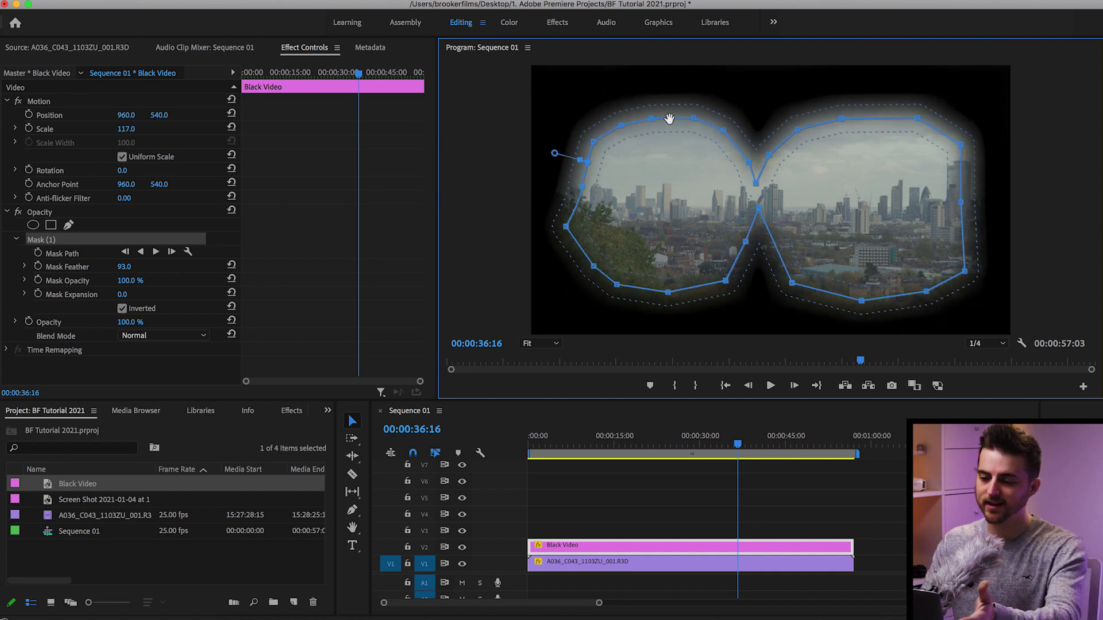
{"action": "left_click", "coordinate": [772, 242]}
{"action": "left_click_drag", "start_coordinate": [756, 184], "coordinate": [759, 193]}
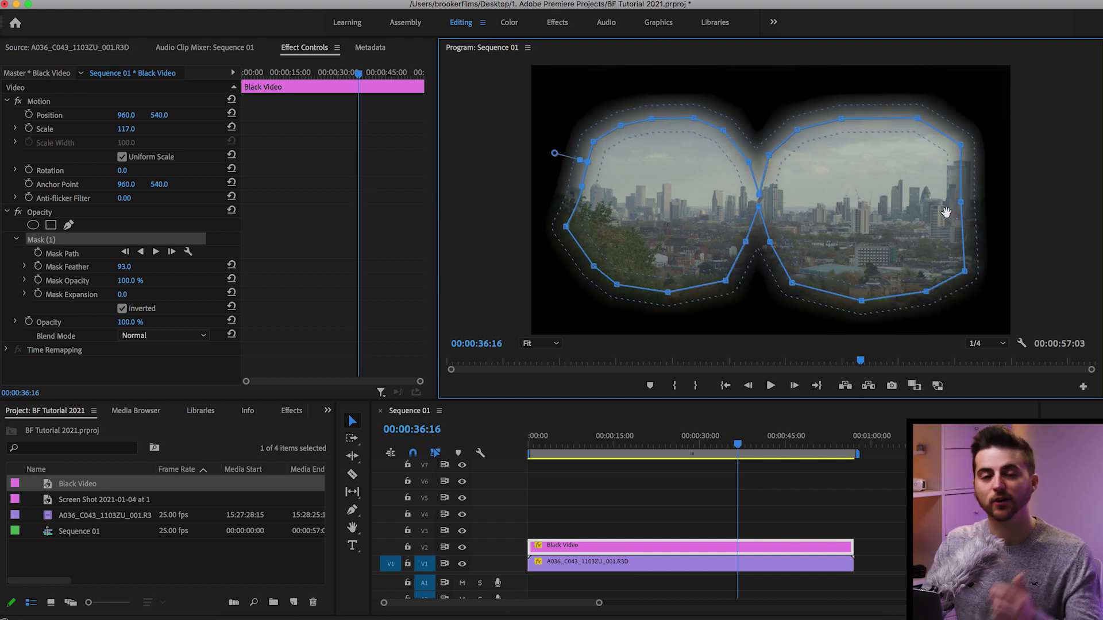
{"action": "left_click_drag", "start_coordinate": [961, 202], "coordinate": [972, 207]}
{"action": "left_click", "coordinate": [971, 243]}
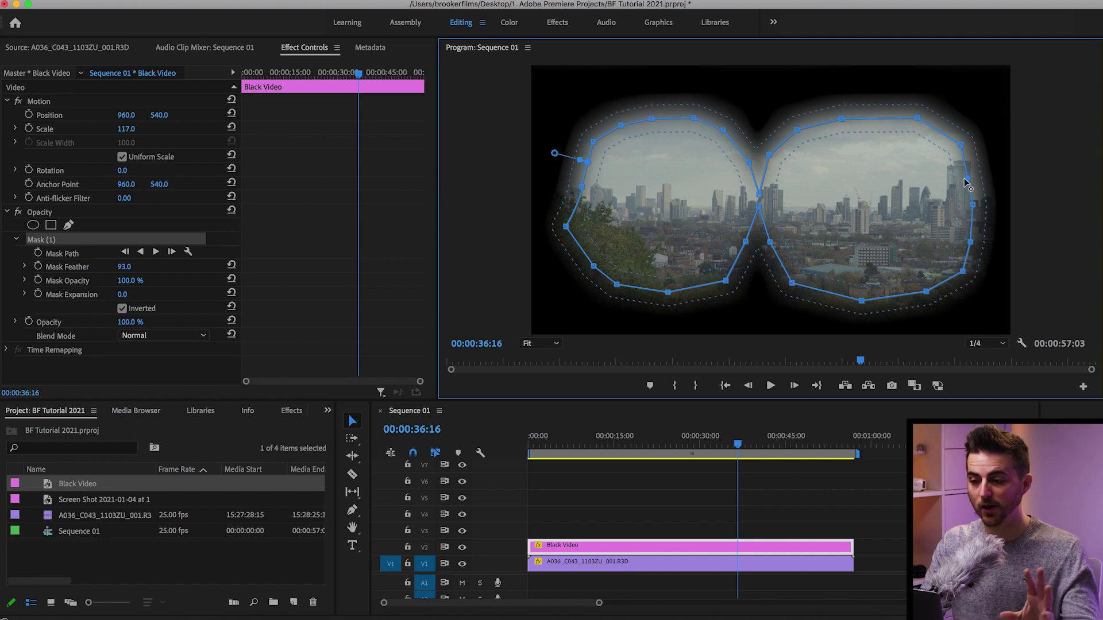
Step: Raise the black video to V3 and place a new 1920 × 1080, 25 fps adjustment layer beneath it on V2, spanning the footage
{"action": "left_click", "coordinate": [575, 546]}
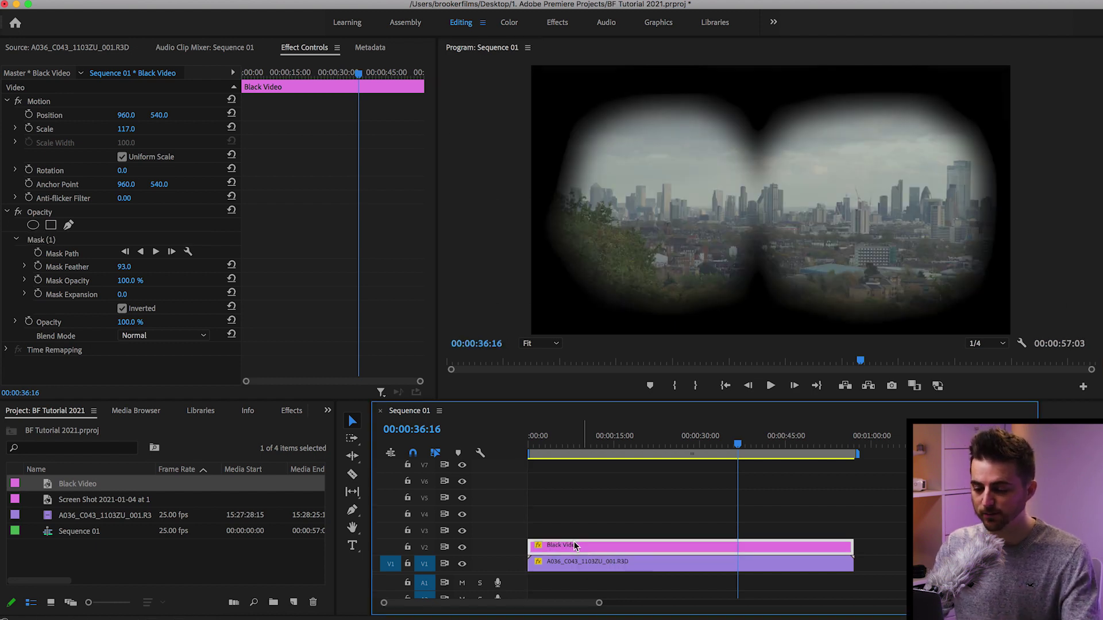
{"action": "left_click_drag", "start_coordinate": [567, 546], "coordinate": [567, 540]}
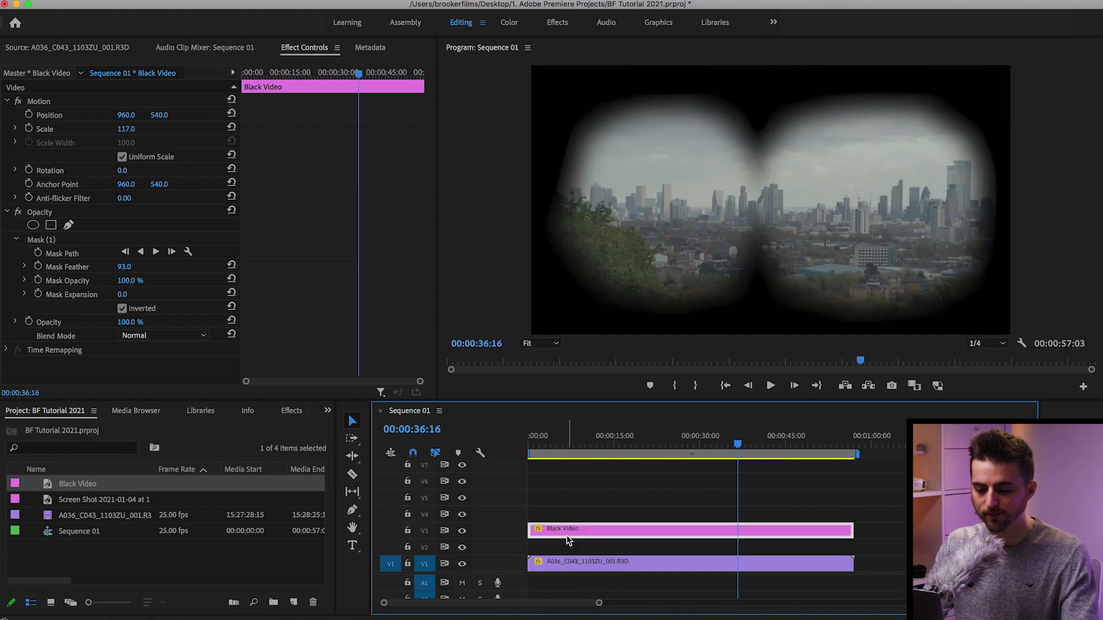
{"action": "left_click", "coordinate": [292, 601]}
{"action": "left_click", "coordinate": [327, 484]}
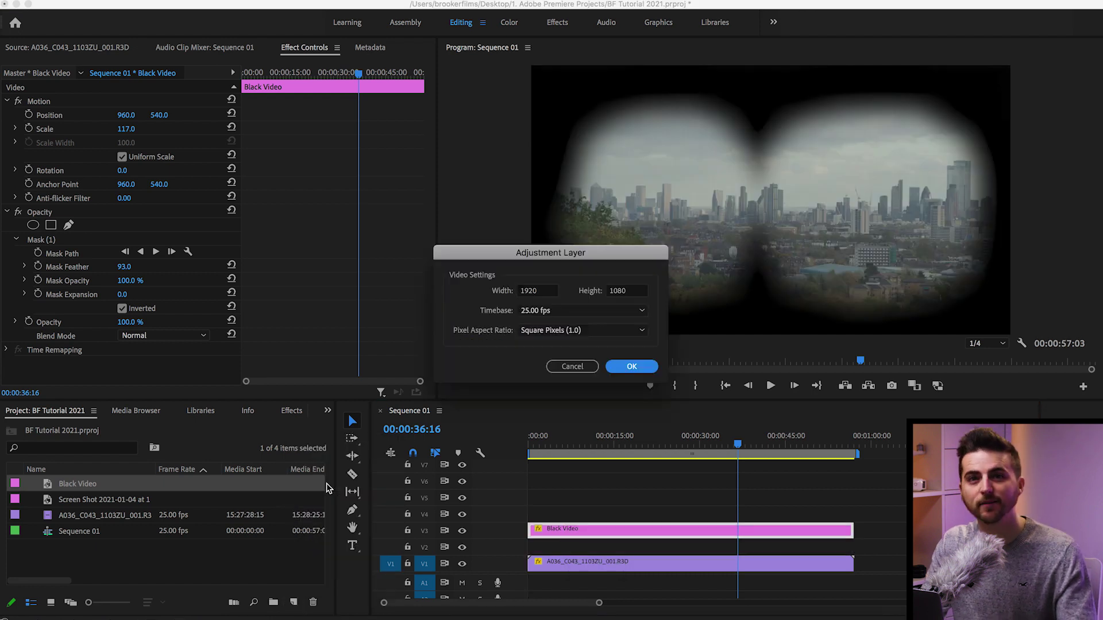
{"action": "key", "text": "Return"}
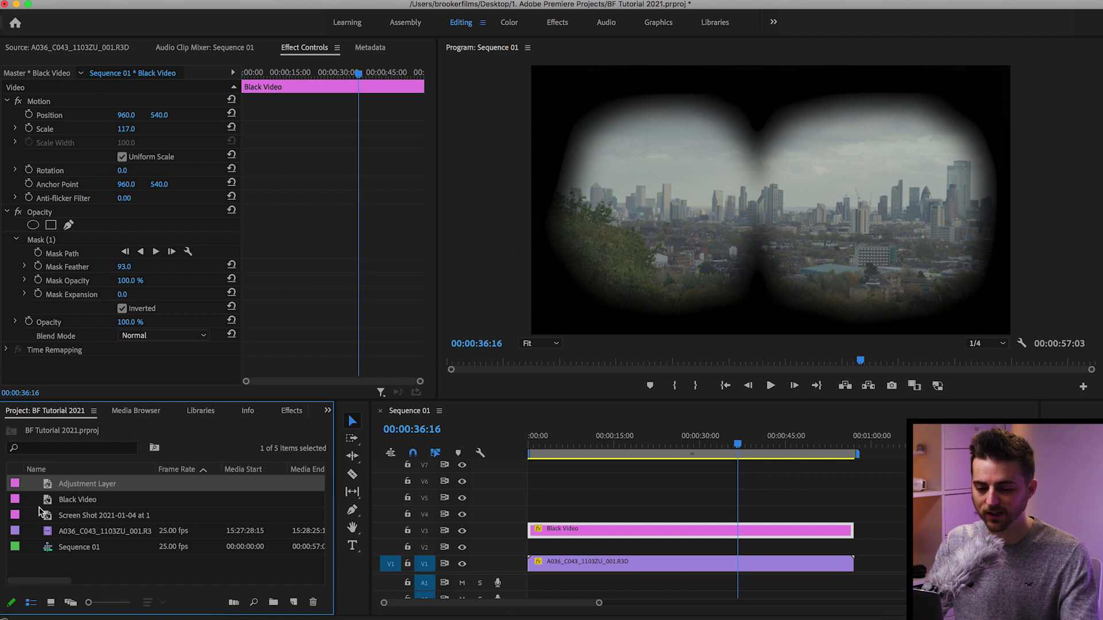
{"action": "left_click_drag", "start_coordinate": [73, 487], "coordinate": [853, 549]}
Step: Apply the Fast Blur effect to the adjustment layer with blurriness 20 and Repeat Edge Pixels enabled
{"action": "left_click", "coordinate": [825, 550]}
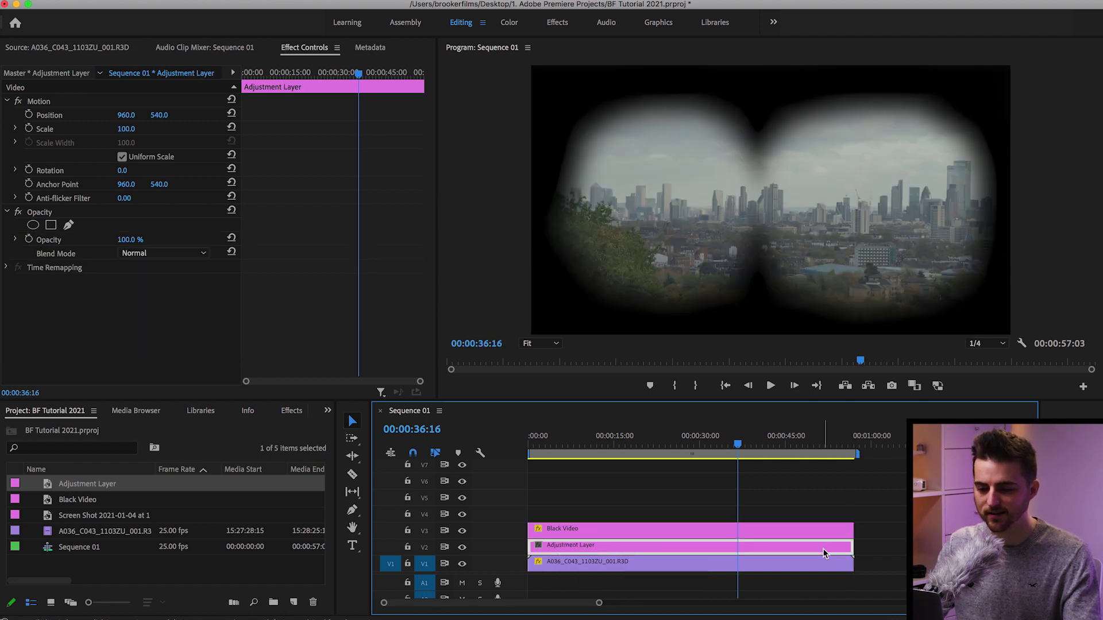
{"action": "left_click", "coordinate": [293, 411]}
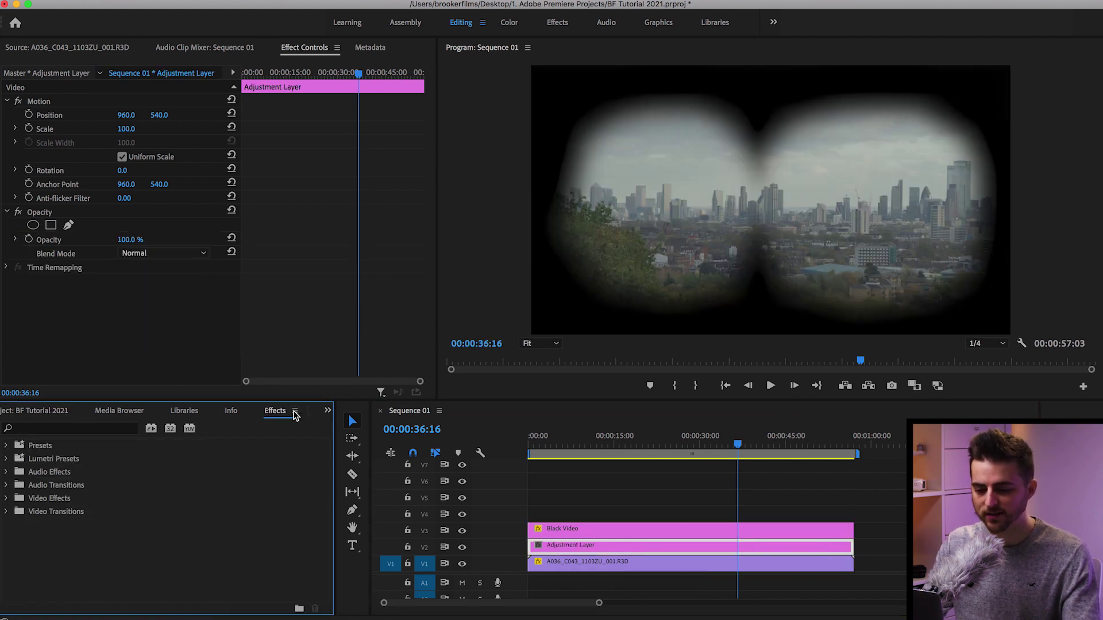
{"action": "left_click", "coordinate": [46, 428]}
{"action": "type", "text": "blur"}
{"action": "scroll", "coordinate": [45, 501], "scroll_direction": "down", "scroll_amount": 5}
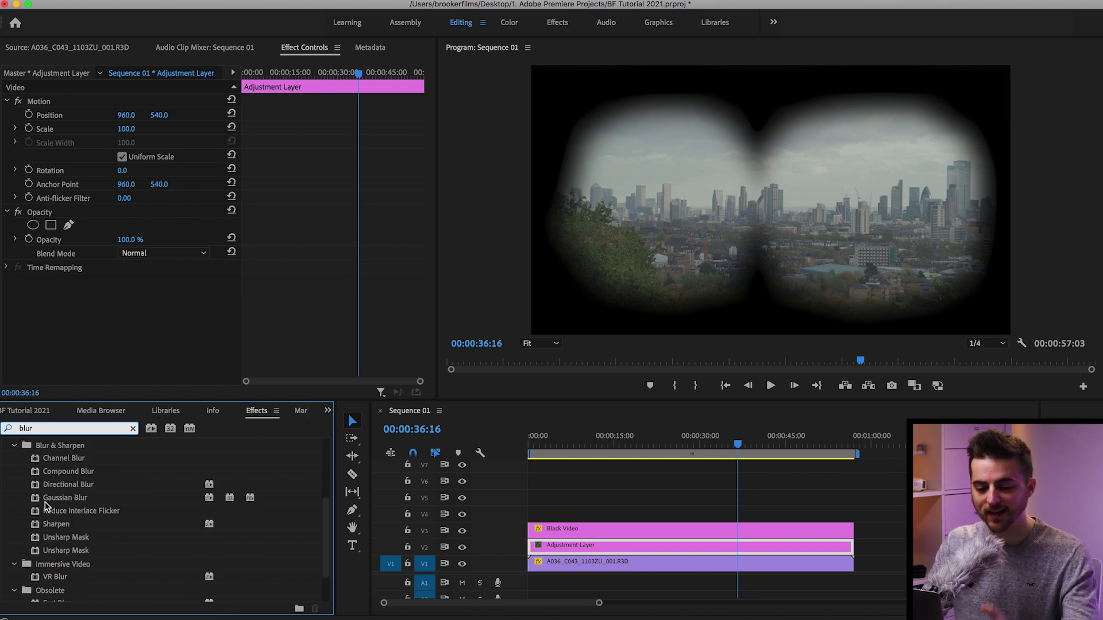
{"action": "scroll", "coordinate": [45, 502], "scroll_direction": "down", "scroll_amount": 1}
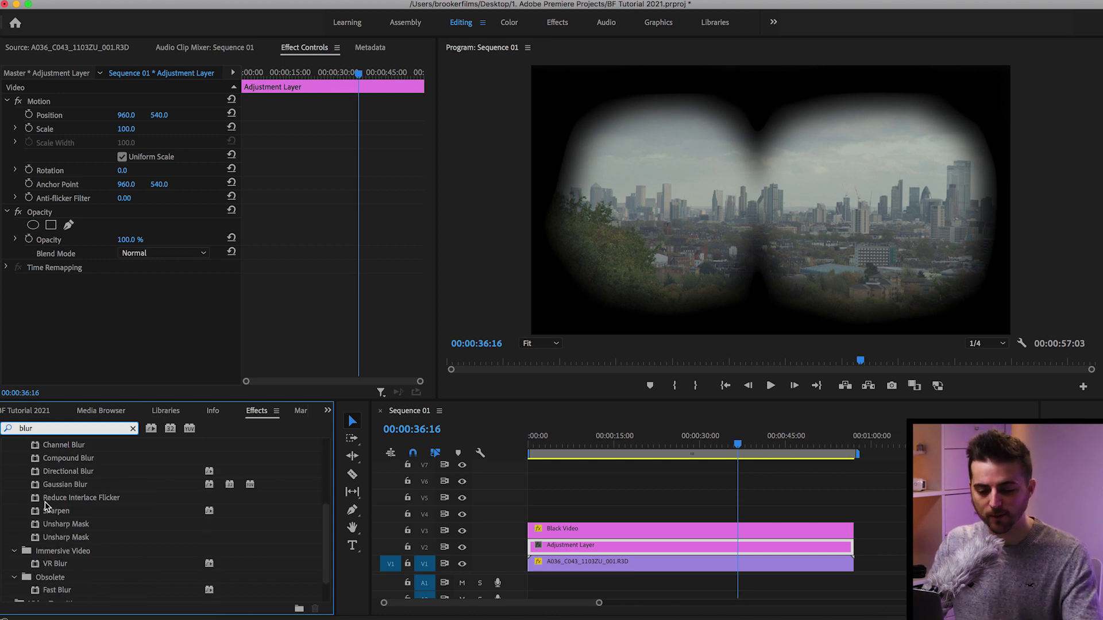
{"action": "left_click", "coordinate": [55, 591]}
{"action": "left_click_drag", "start_coordinate": [58, 592], "coordinate": [633, 544]}
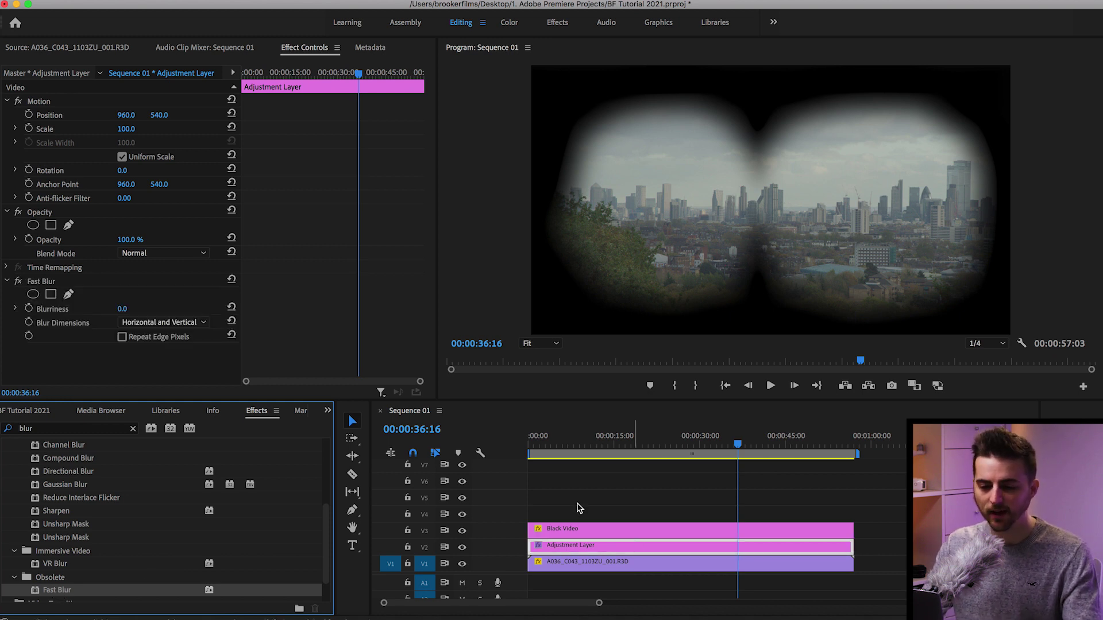
{"action": "left_click_drag", "start_coordinate": [123, 311], "coordinate": [131, 311]}
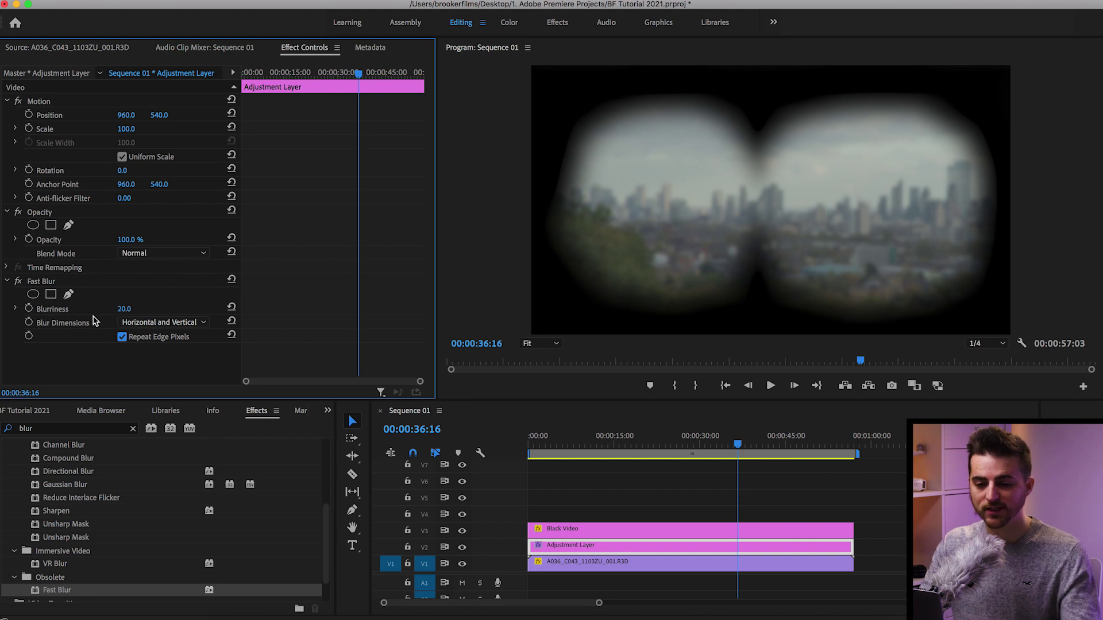
Step: Draw a closed freeform mask for the adjustment layer's Fast Blur, outlining both binocular lobes inside the black edge
{"action": "left_click", "coordinate": [68, 295]}
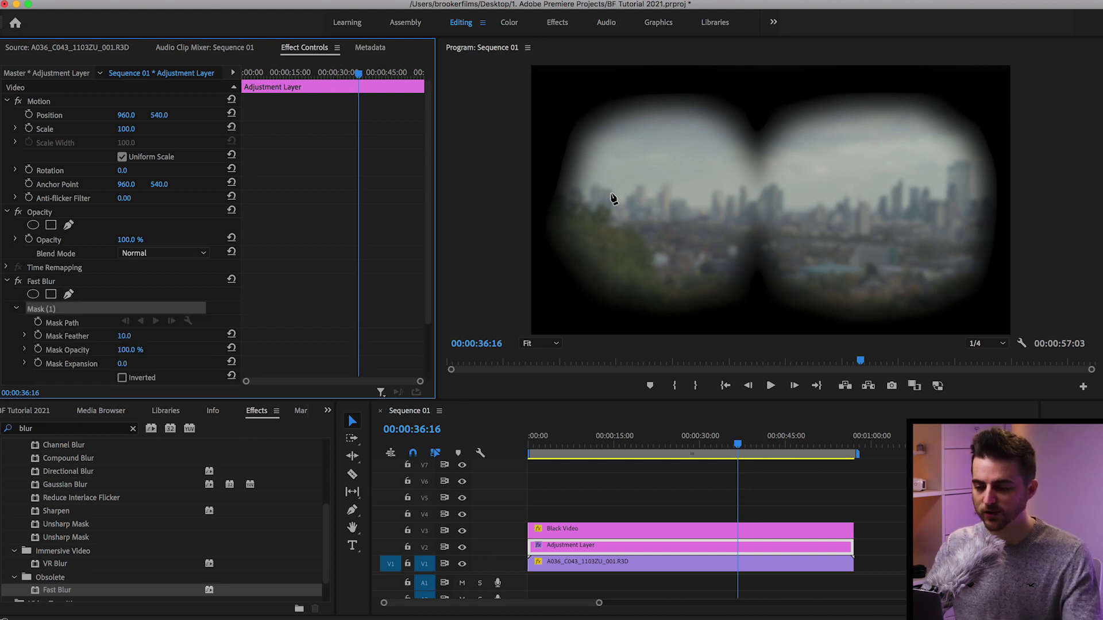
{"action": "left_click", "coordinate": [582, 208]}
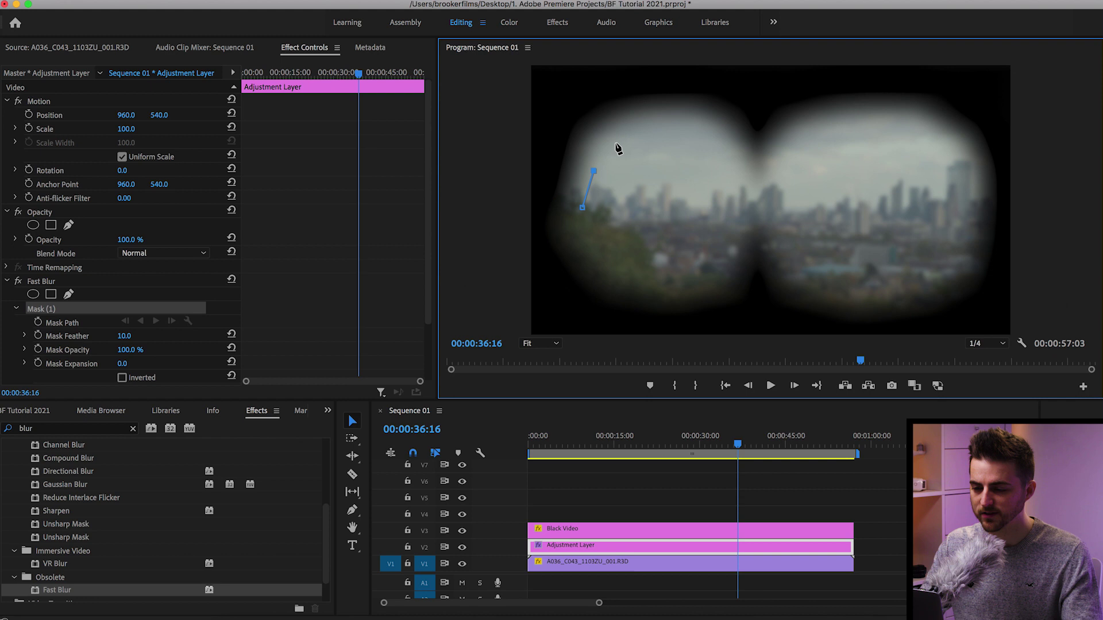
{"action": "left_click", "coordinate": [725, 158]}
{"action": "left_click", "coordinate": [740, 201]}
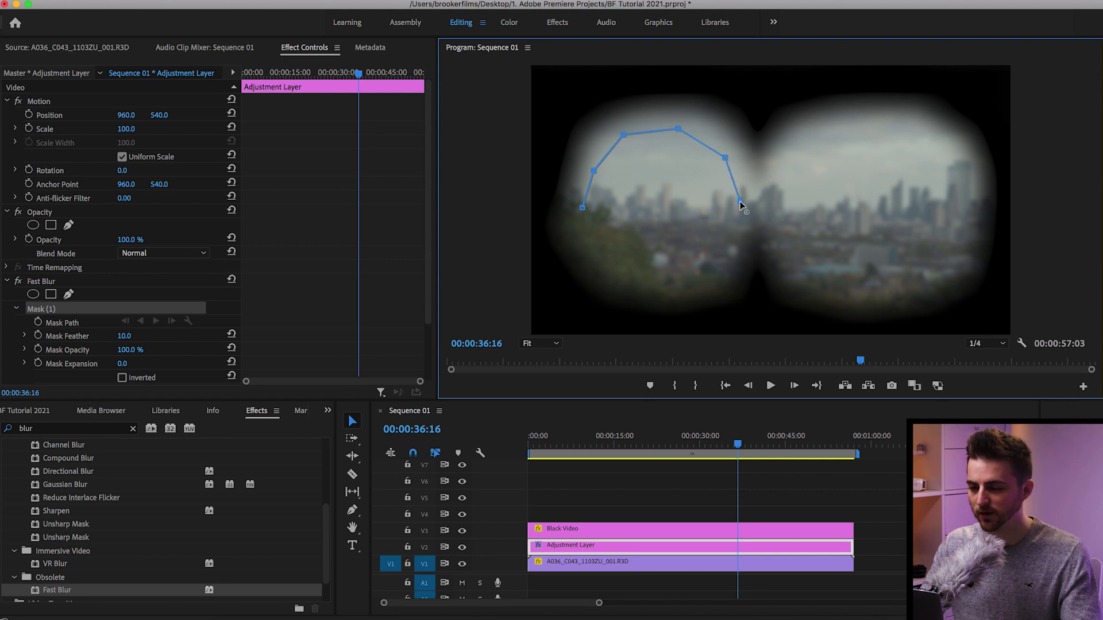
{"action": "left_click", "coordinate": [887, 128]}
{"action": "left_click", "coordinate": [938, 146]}
{"action": "left_click", "coordinate": [953, 201]}
{"action": "left_click", "coordinate": [940, 262]}
{"action": "left_click", "coordinate": [874, 279]}
{"action": "left_click", "coordinate": [809, 263]}
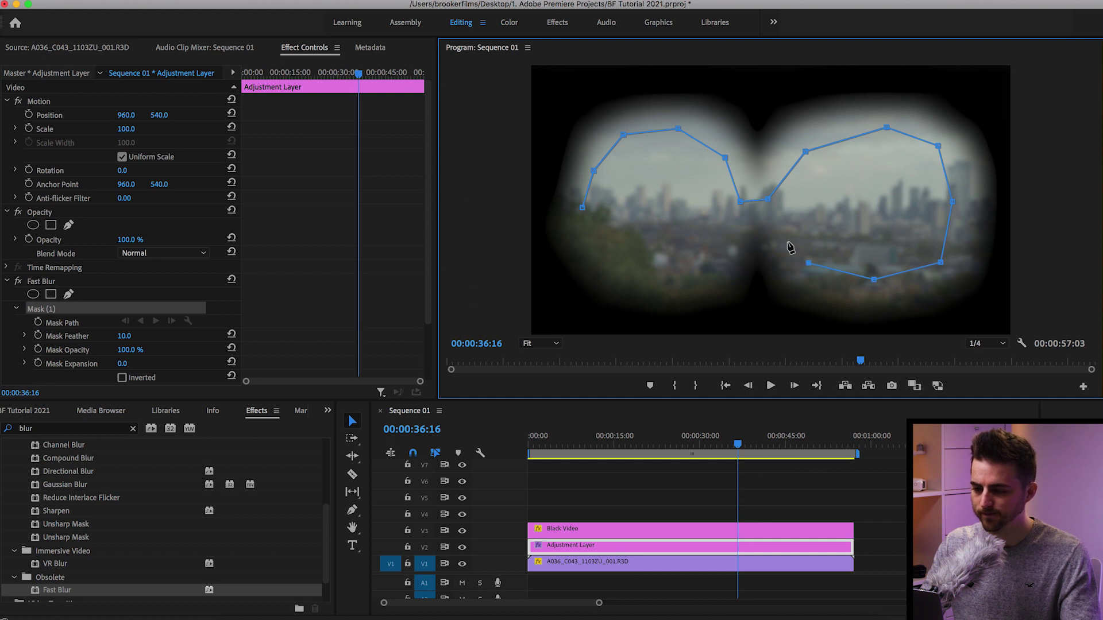
{"action": "left_click", "coordinate": [704, 271]}
{"action": "left_click", "coordinate": [591, 255]}
{"action": "left_click", "coordinate": [582, 208]}
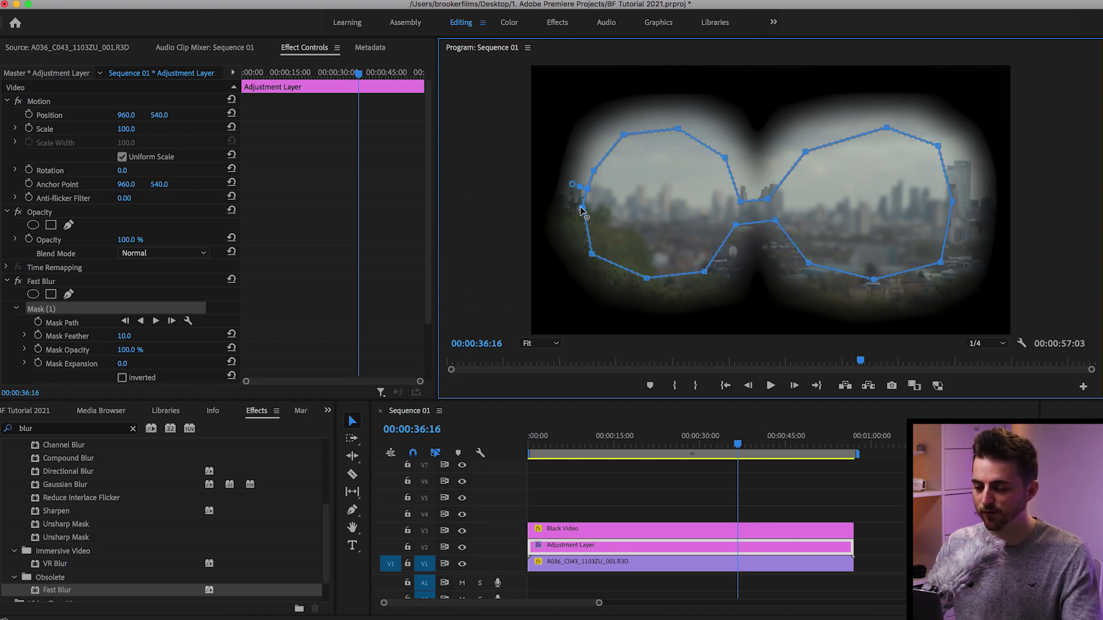
Step: Invert the Fast Blur mask and set its feather to 139 and expansion to 123
{"action": "scroll", "coordinate": [419, 250], "scroll_direction": "down", "scroll_amount": 4}
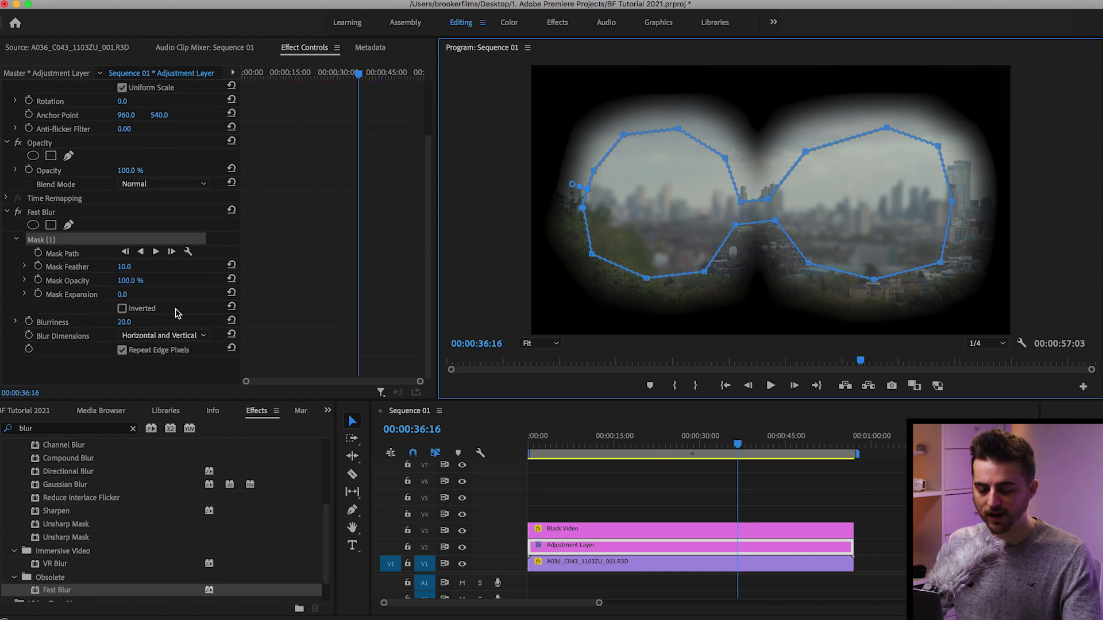
{"action": "left_click", "coordinate": [121, 310]}
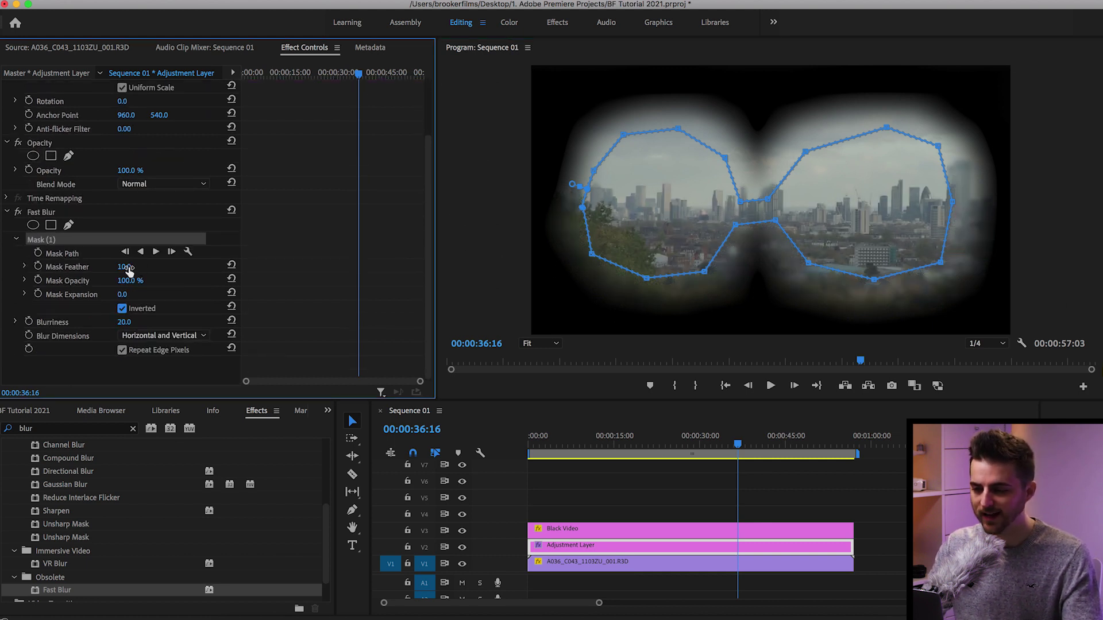
{"action": "left_click_drag", "start_coordinate": [126, 267], "coordinate": [191, 294]}
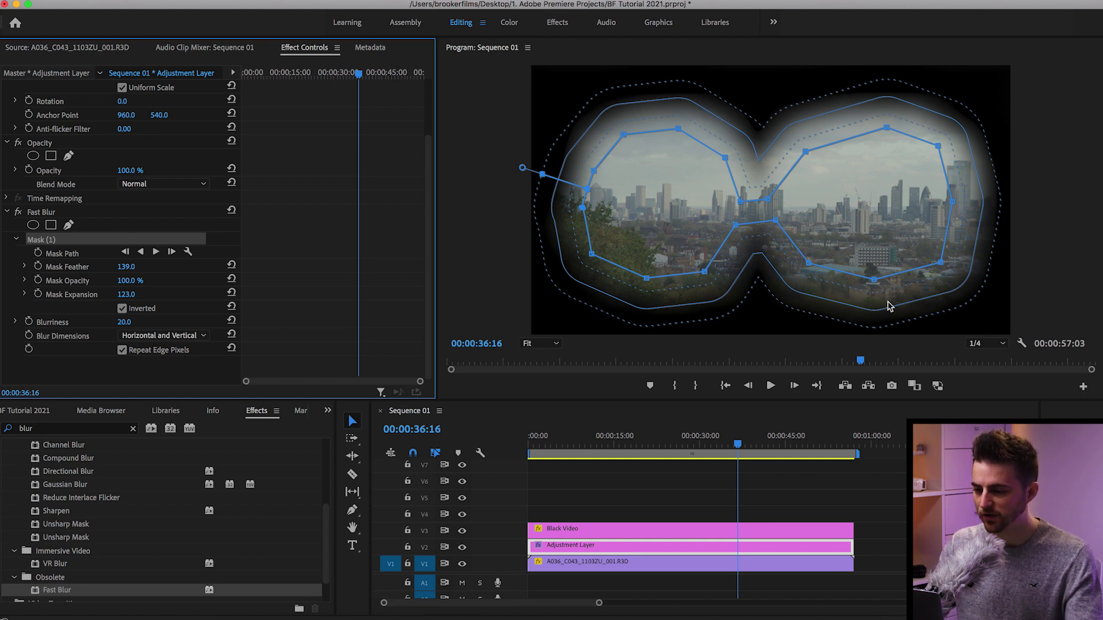
Step: Set the adjustment layer's Fast Blur blurriness to 118, with mask feather 308 and mask expansion 66
{"action": "left_click", "coordinate": [643, 528]}
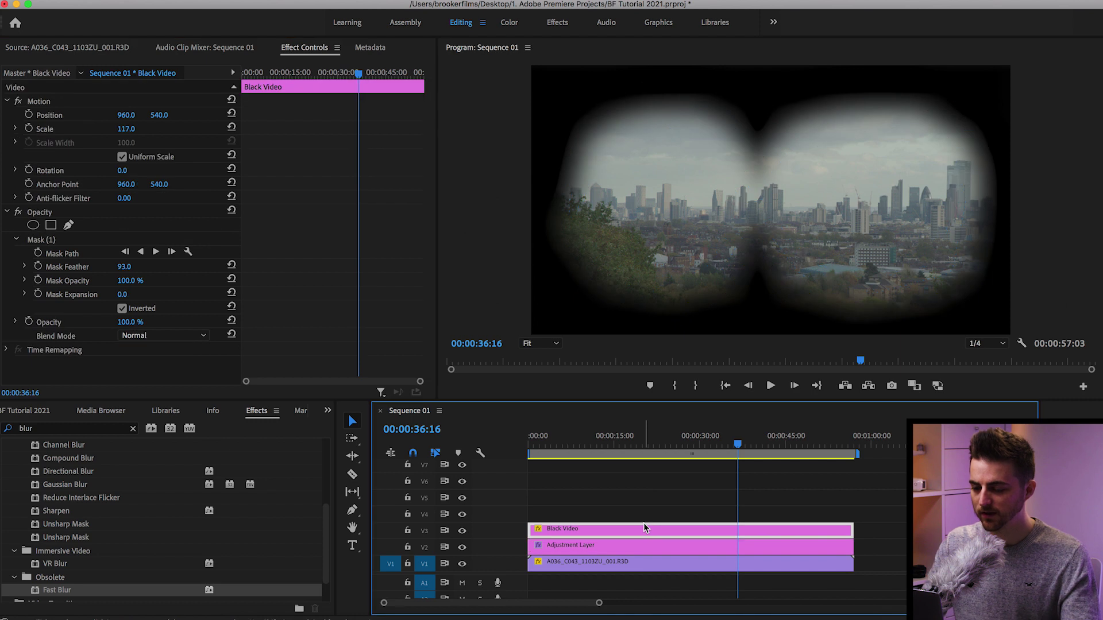
{"action": "left_click", "coordinate": [635, 551]}
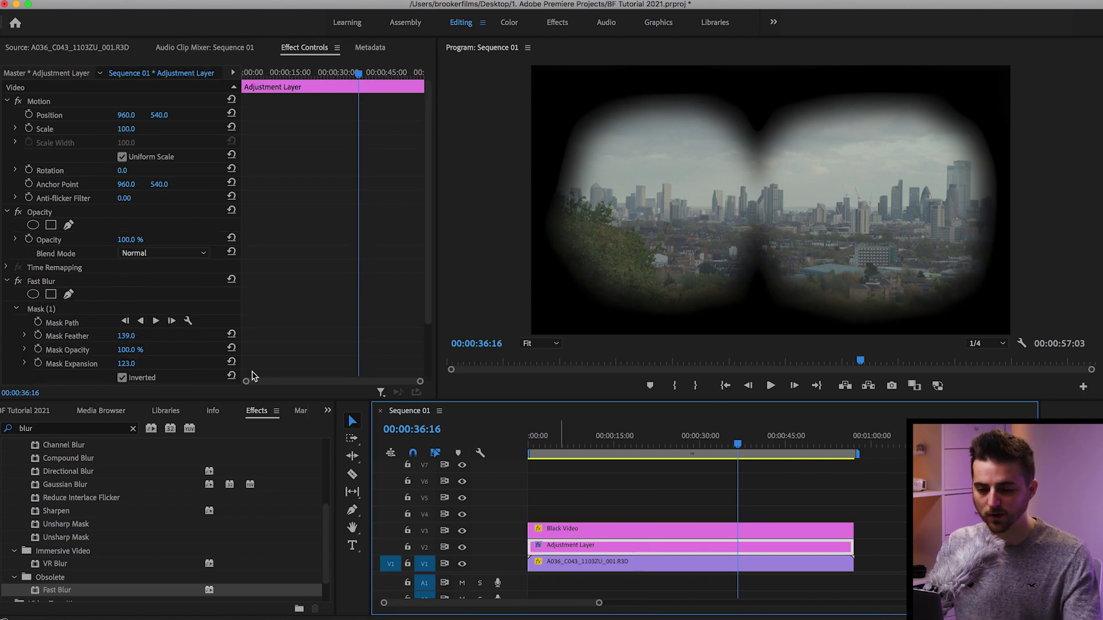
{"action": "scroll", "coordinate": [77, 334], "scroll_direction": "down", "scroll_amount": 3}
{"action": "left_click", "coordinate": [124, 322]}
{"action": "type", "text": "101"}
{"action": "key", "text": "Return"}
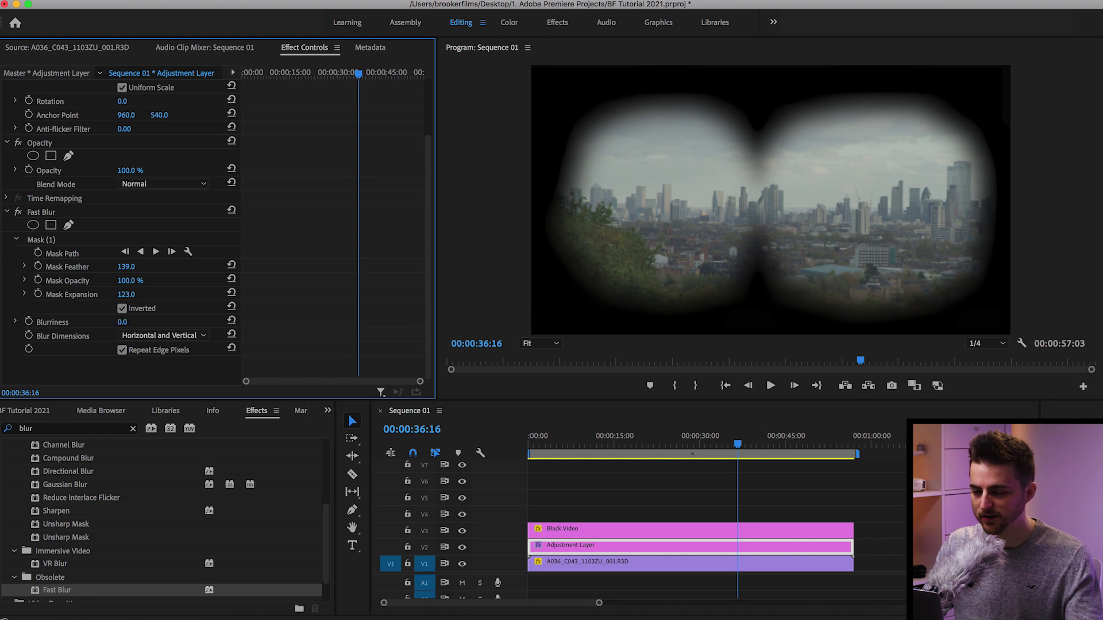
{"action": "left_click_drag", "start_coordinate": [124, 321], "coordinate": [125, 266]}
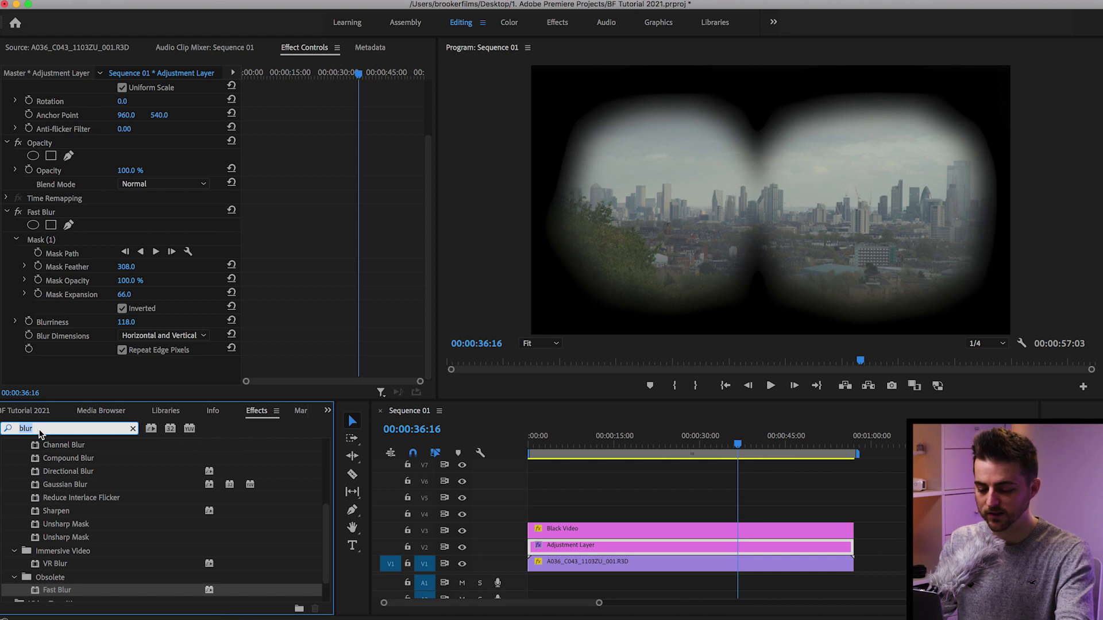
Step: Apply the Levels effect to the adjustment layer and set its RGB gamma to 71
{"action": "type", "text": "leve"}
{"action": "left_click_drag", "start_coordinate": [48, 486], "coordinate": [72, 373]}
{"action": "scroll", "coordinate": [73, 380], "scroll_direction": "down", "scroll_amount": 1}
{"action": "scroll", "coordinate": [72, 381], "scroll_direction": "down", "scroll_amount": 5}
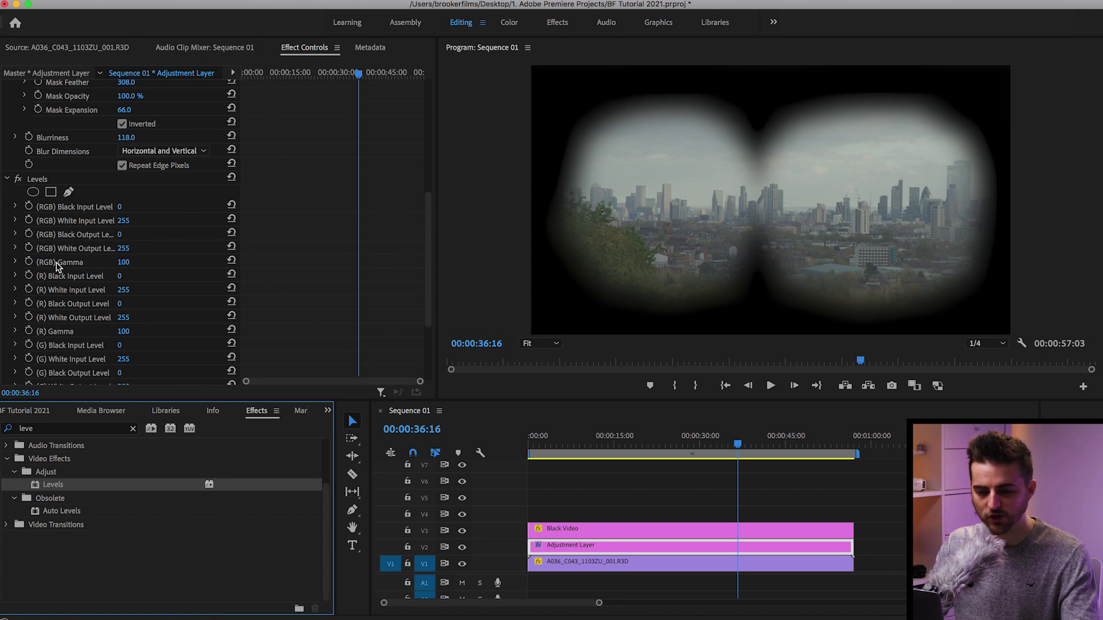
{"action": "left_click_drag", "start_coordinate": [136, 263], "coordinate": [110, 263]}
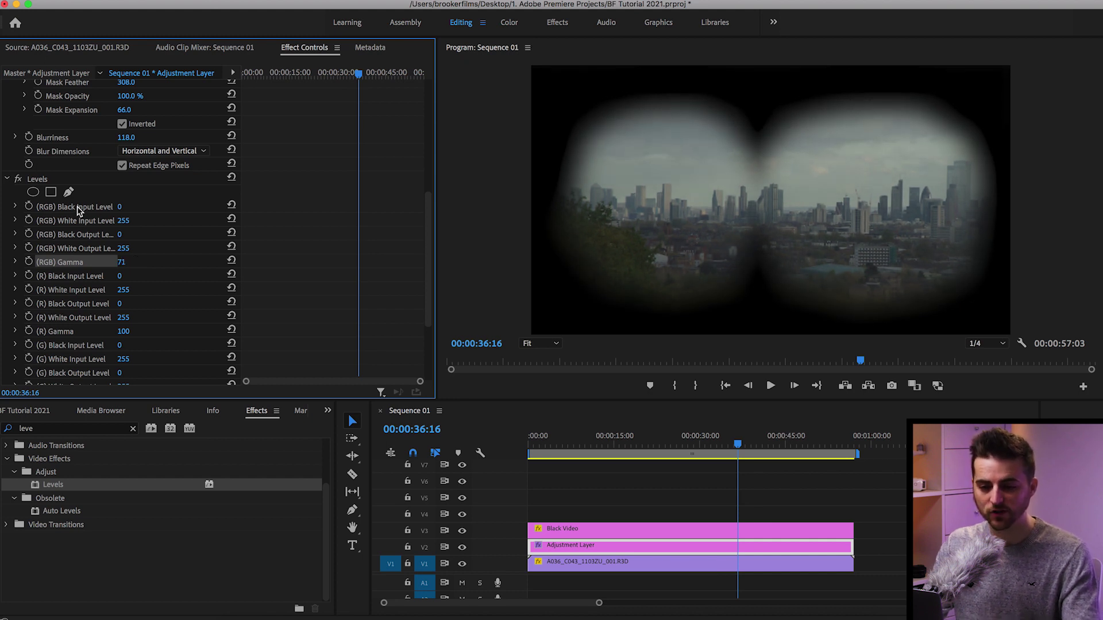
Step: Draw a closed freeform mask for the Levels effect, tracing both binocular lobes around the skyline
{"action": "left_click", "coordinate": [69, 192]}
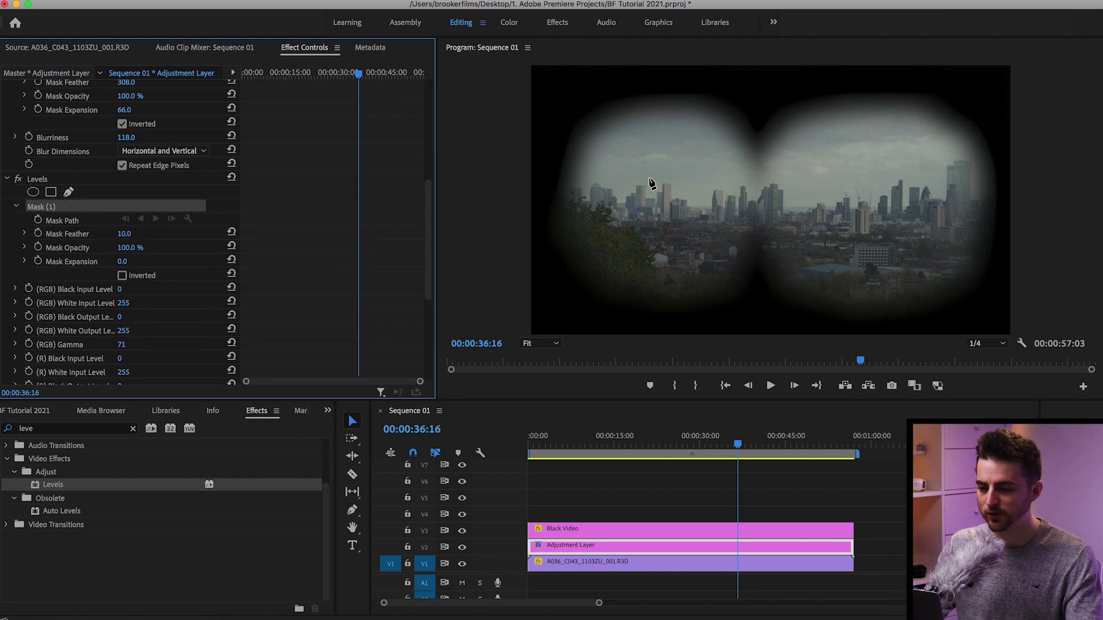
{"action": "left_click", "coordinate": [693, 122]}
{"action": "left_click", "coordinate": [621, 142]}
{"action": "left_click", "coordinate": [631, 267]}
{"action": "left_click", "coordinate": [693, 247]}
{"action": "left_click", "coordinate": [765, 216]}
{"action": "left_click", "coordinate": [810, 259]}
{"action": "left_click", "coordinate": [896, 268]}
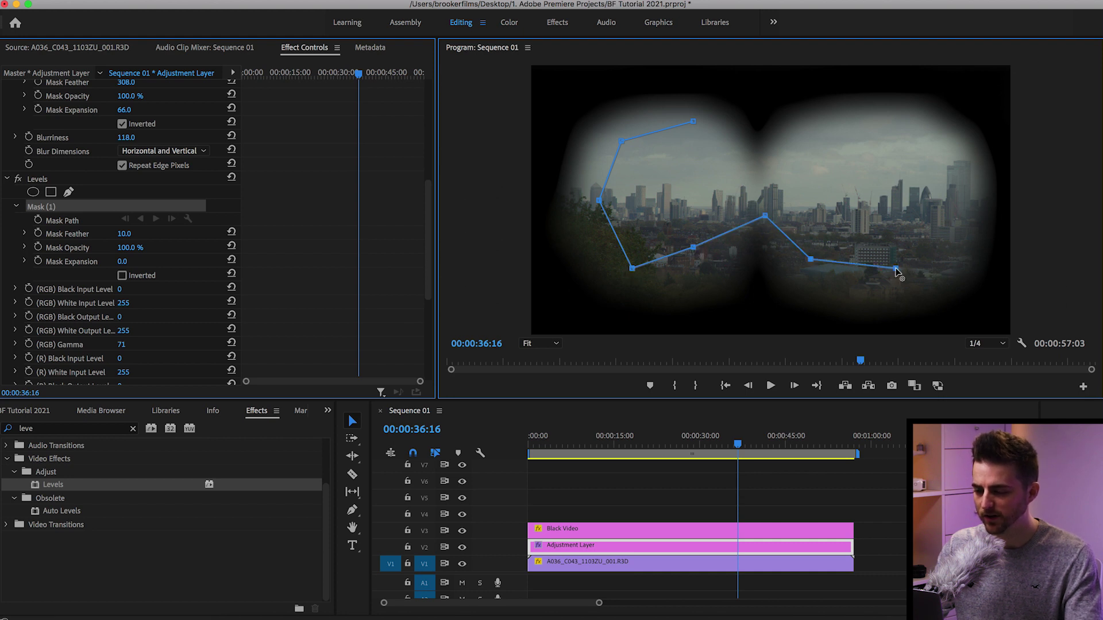
{"action": "left_click", "coordinate": [972, 215]}
{"action": "left_click", "coordinate": [961, 148]}
{"action": "left_click", "coordinate": [883, 126]}
{"action": "left_click", "coordinate": [802, 139]}
{"action": "left_click", "coordinate": [782, 179]}
{"action": "left_click", "coordinate": [728, 178]}
{"action": "left_click", "coordinate": [694, 123]}
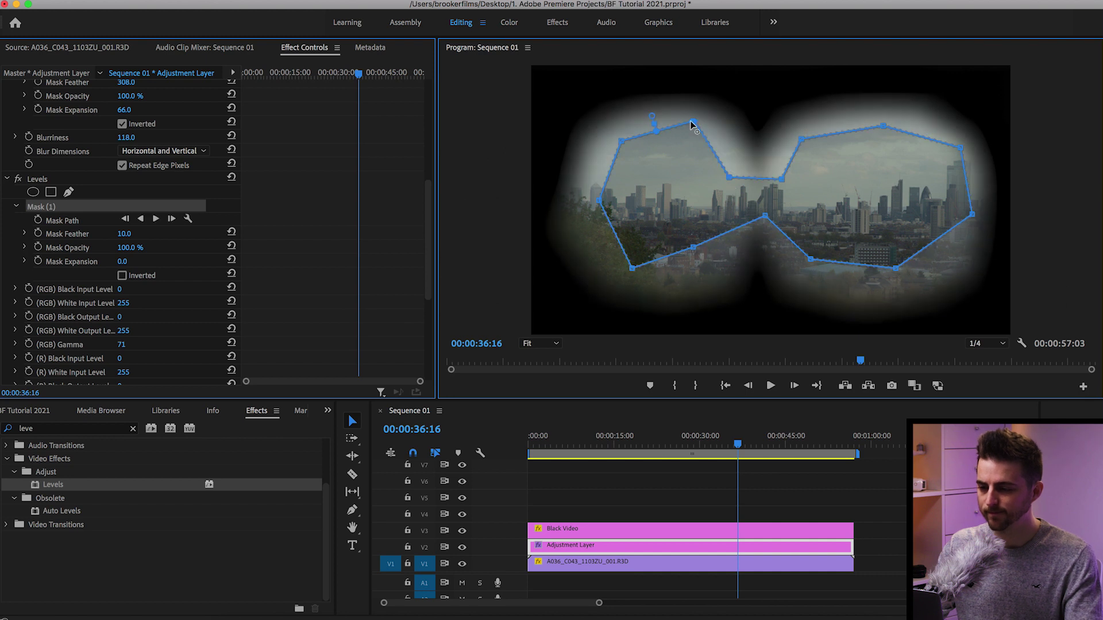
Step: Invert the Levels mask and set its feather to 94 and expansion to 66
{"action": "left_click", "coordinate": [122, 275]}
{"action": "left_click_drag", "start_coordinate": [125, 234], "coordinate": [161, 262]}
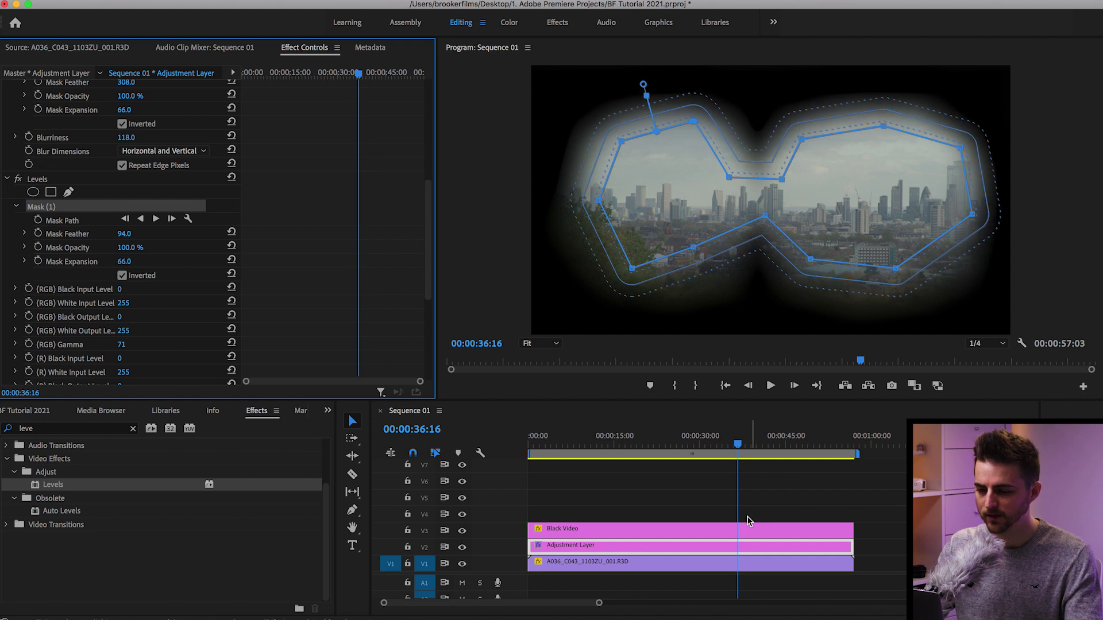
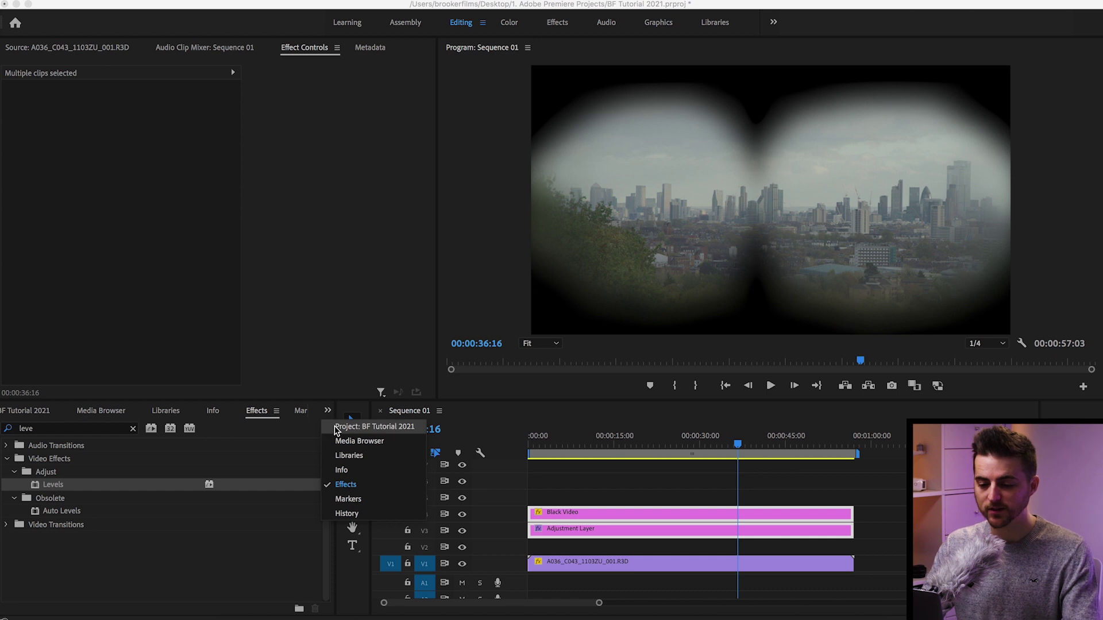
Step: Import Screen Shot 2021-01-04 at 12.57.53.png from the Desktop folder in Finder into the Premiere project
{"action": "left_click", "coordinate": [336, 426]}
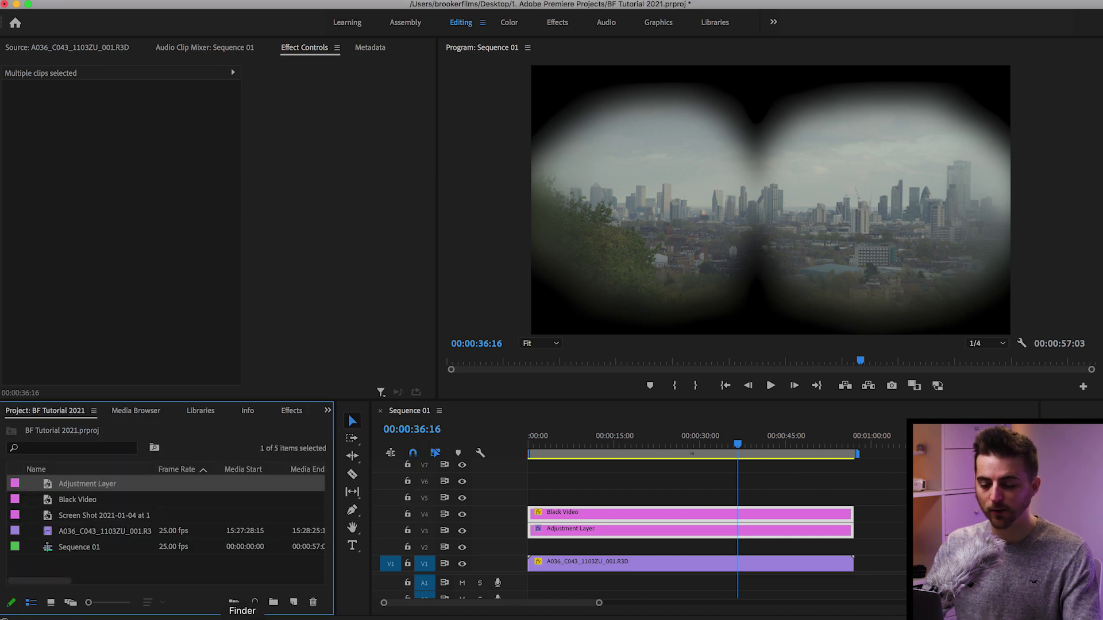
{"action": "left_click", "coordinate": [241, 615]}
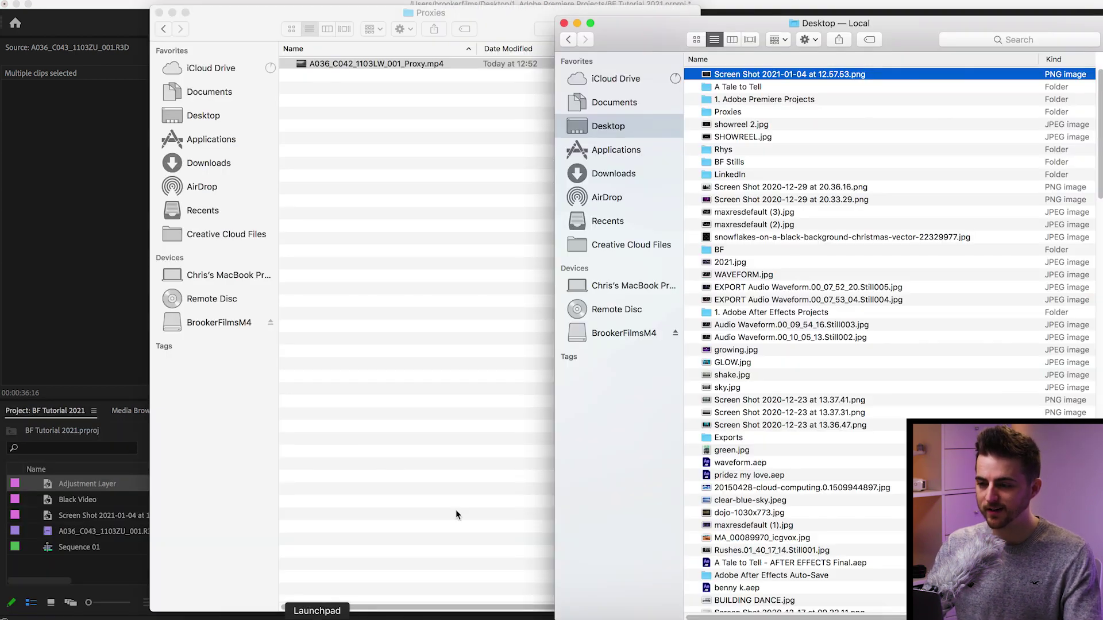
{"action": "left_click", "coordinate": [159, 13]}
{"action": "left_click_drag", "start_coordinate": [710, 75], "coordinate": [95, 568]}
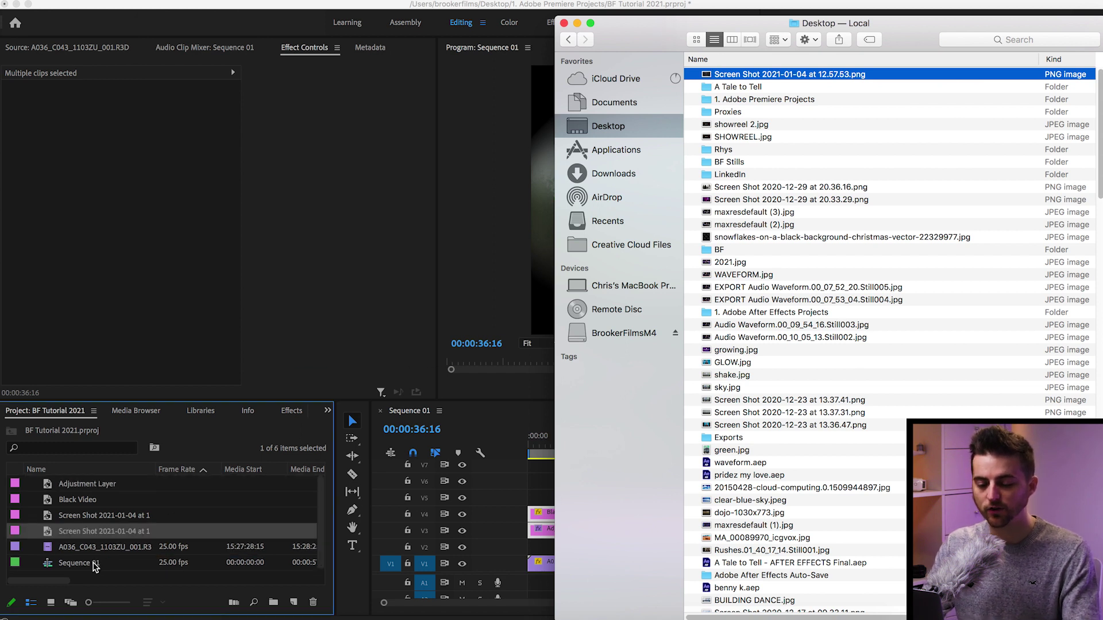
{"action": "left_click", "coordinate": [115, 539]}
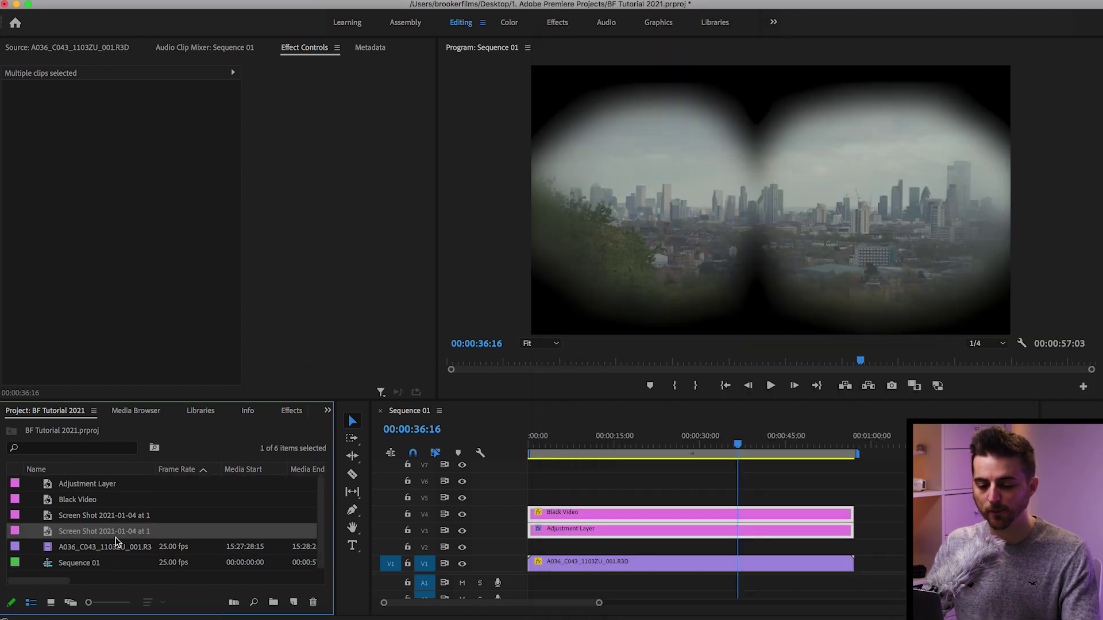
Step: Preview the imported scratch texture and place it on V2, extended to span the full footage
{"action": "double_click", "coordinate": [49, 539]}
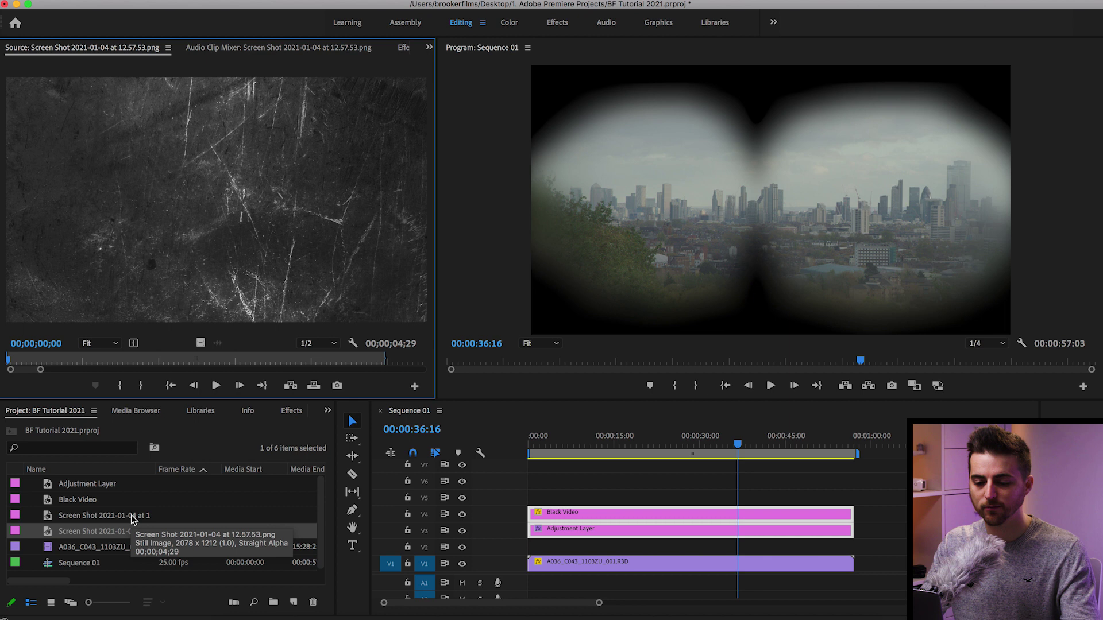
{"action": "left_click_drag", "start_coordinate": [61, 535], "coordinate": [853, 546]}
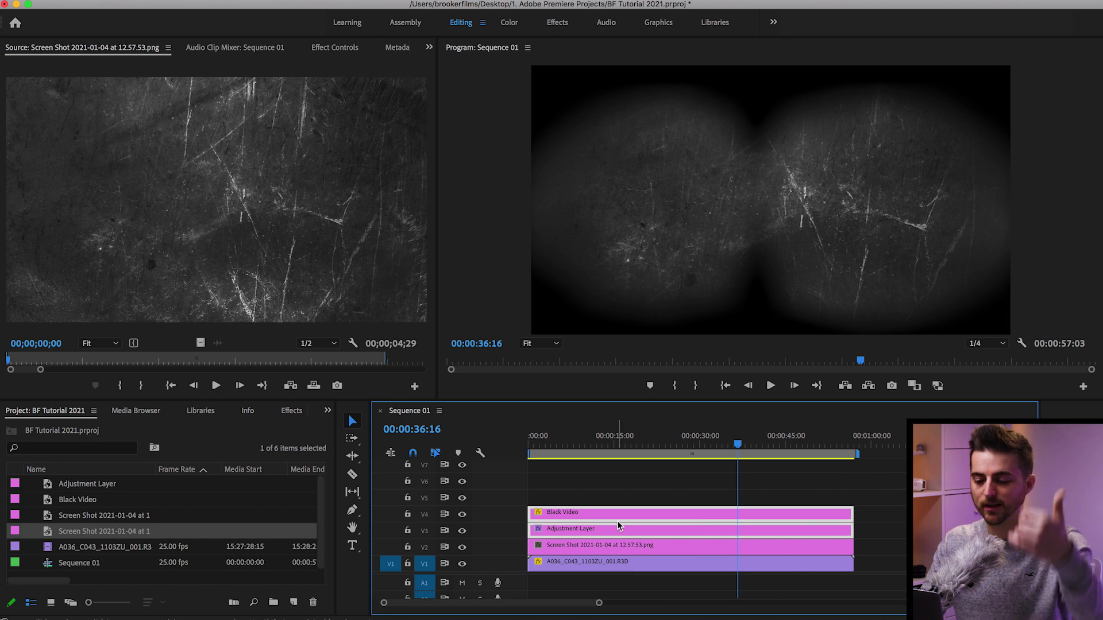
Step: Set the scratch texture's blend mode to Screen, its scale to 129 and its horizontal position to 711
{"action": "left_click", "coordinate": [563, 550]}
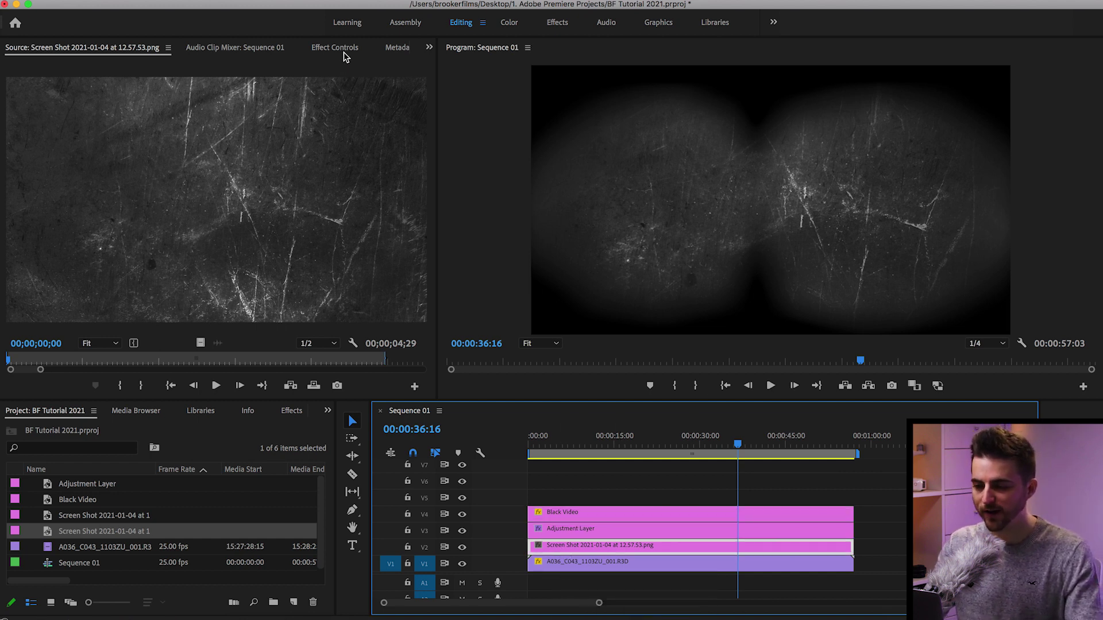
{"action": "left_click", "coordinate": [338, 52]}
{"action": "left_click", "coordinate": [137, 255]}
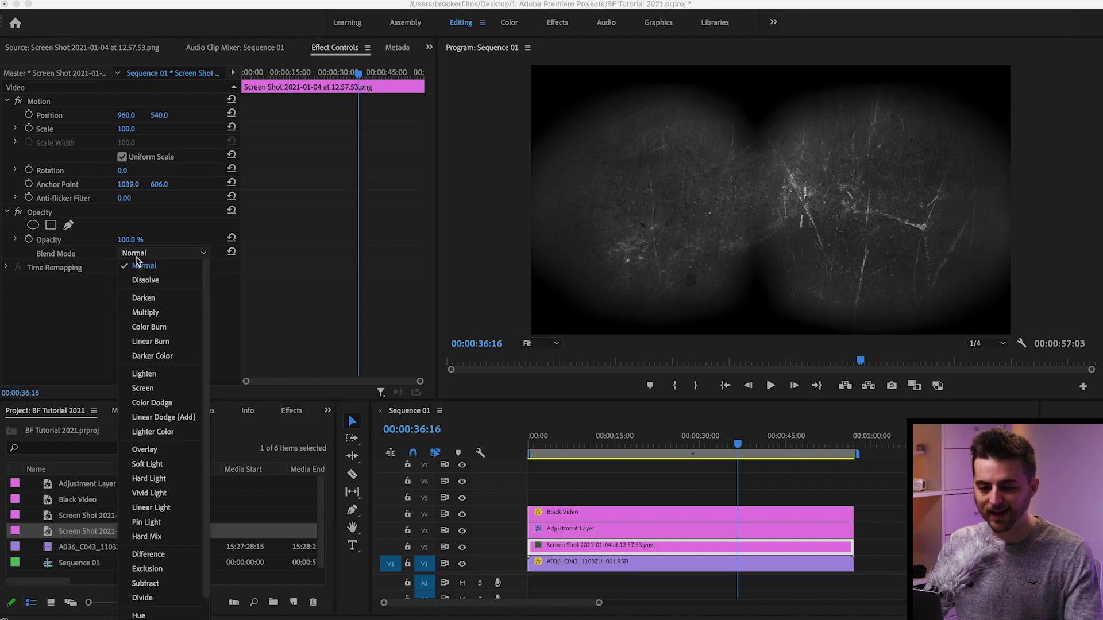
{"action": "left_click", "coordinate": [143, 388]}
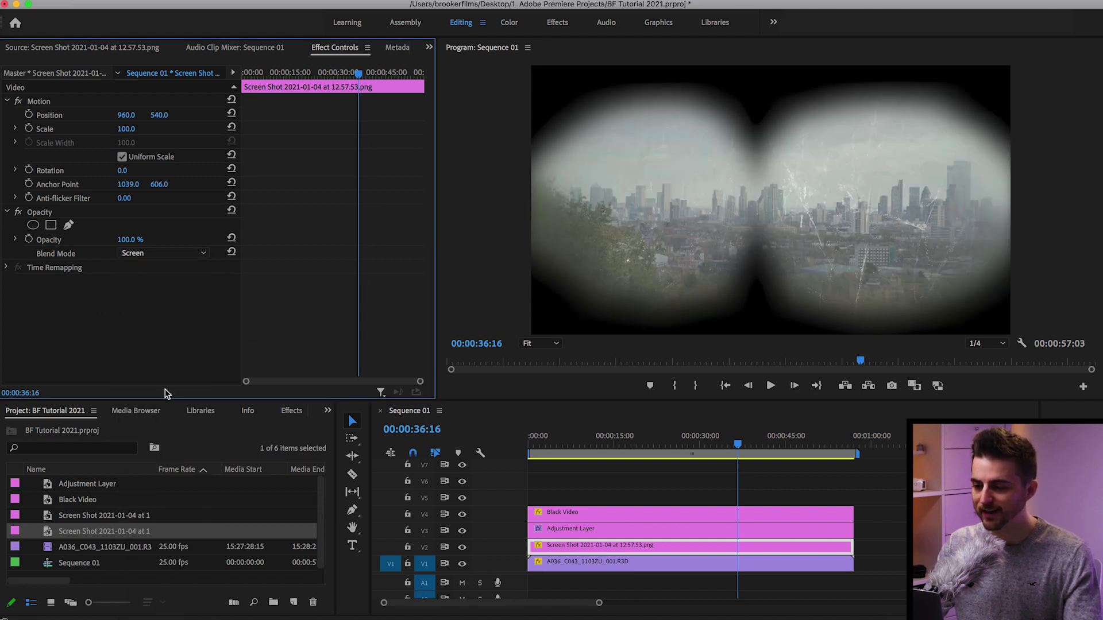
{"action": "left_click_drag", "start_coordinate": [126, 133], "coordinate": [61, 114]}
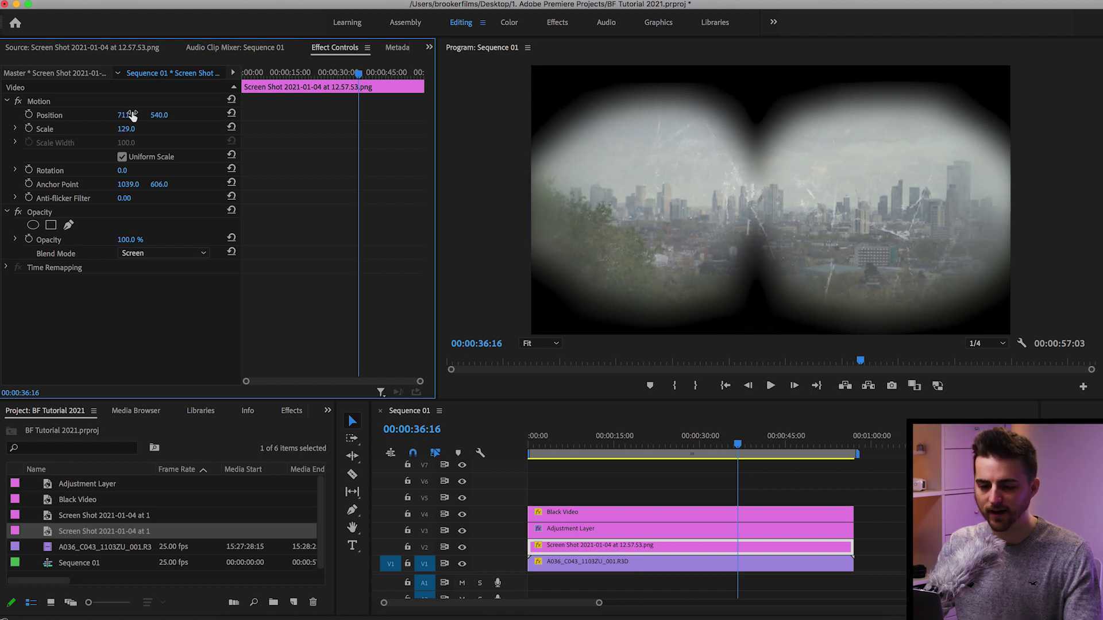
Step: Apply Fast Blur with blurriness 10 to the scratch texture and lower its opacity to 71%
{"action": "left_click", "coordinate": [291, 411]}
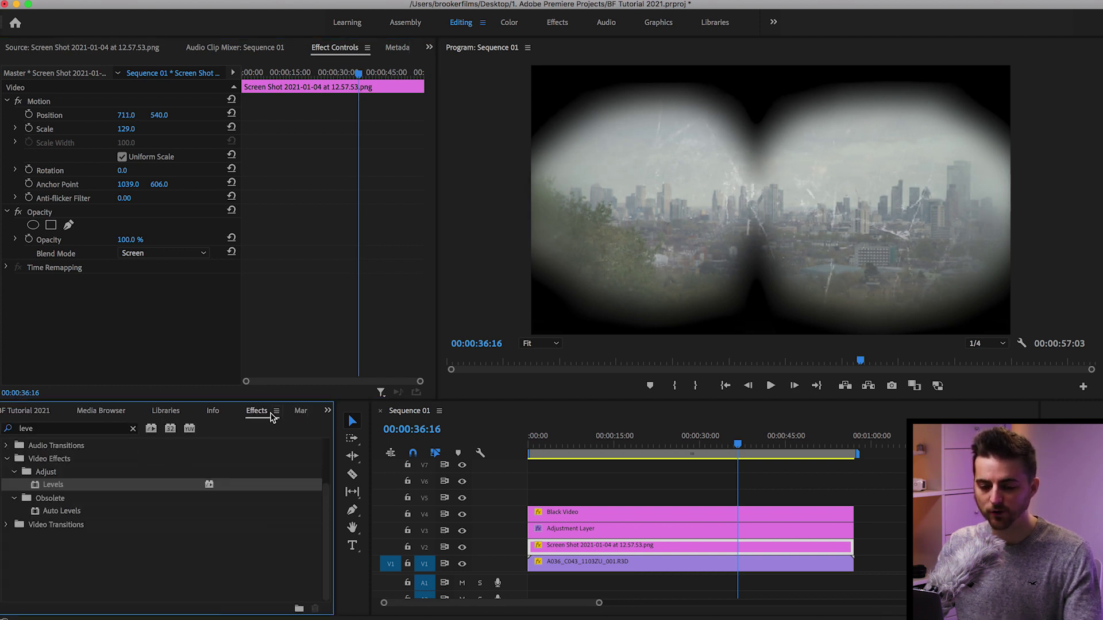
{"action": "left_click", "coordinate": [45, 429]}
{"action": "type", "text": "blur"}
{"action": "scroll", "coordinate": [18, 563], "scroll_direction": "down", "scroll_amount": 3}
{"action": "left_click_drag", "start_coordinate": [71, 555], "coordinate": [89, 366]}
{"action": "left_click", "coordinate": [123, 310]}
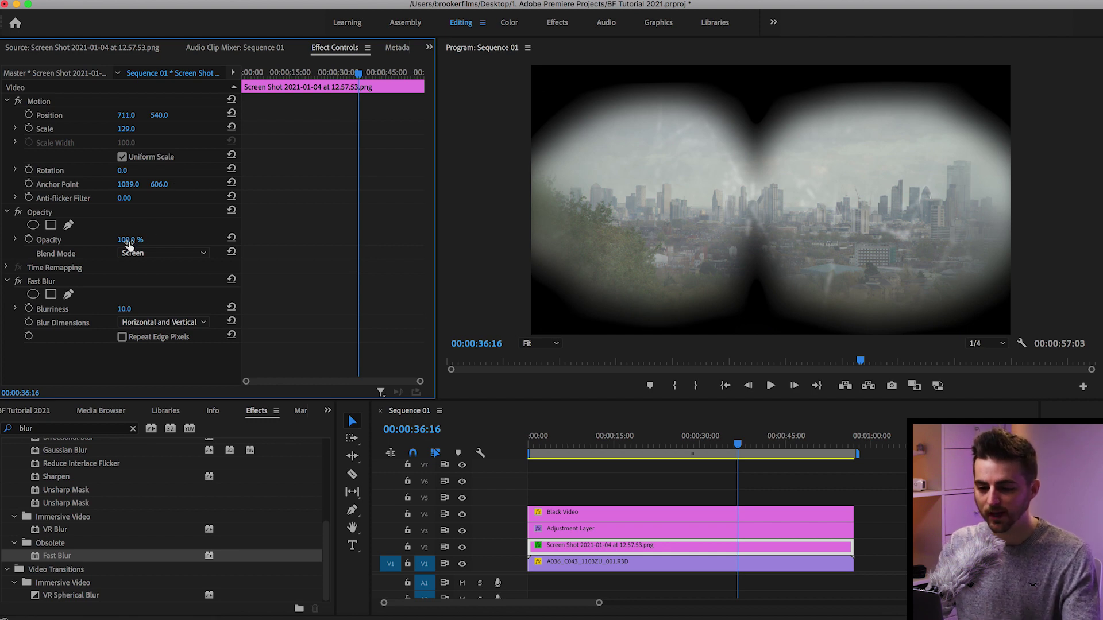
{"action": "mouse_move", "coordinate": [127, 239]}
{"action": "left_mouse_down"}
{"action": "mouse_move", "coordinate": [115, 240]}
{"action": "mouse_move", "coordinate": [131, 240]}
{"action": "left_mouse_up"}
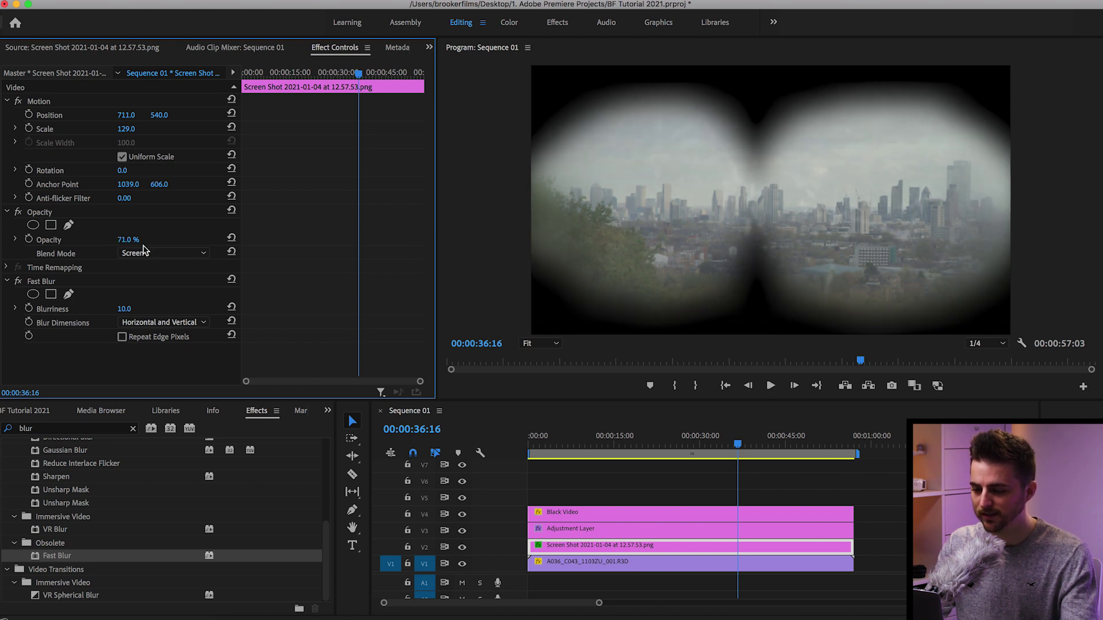
Step: Play back the sequence from about 35 seconds to check the binocular effect with the scratch texture
{"action": "left_click", "coordinate": [728, 446]}
{"action": "key", "text": "space"}
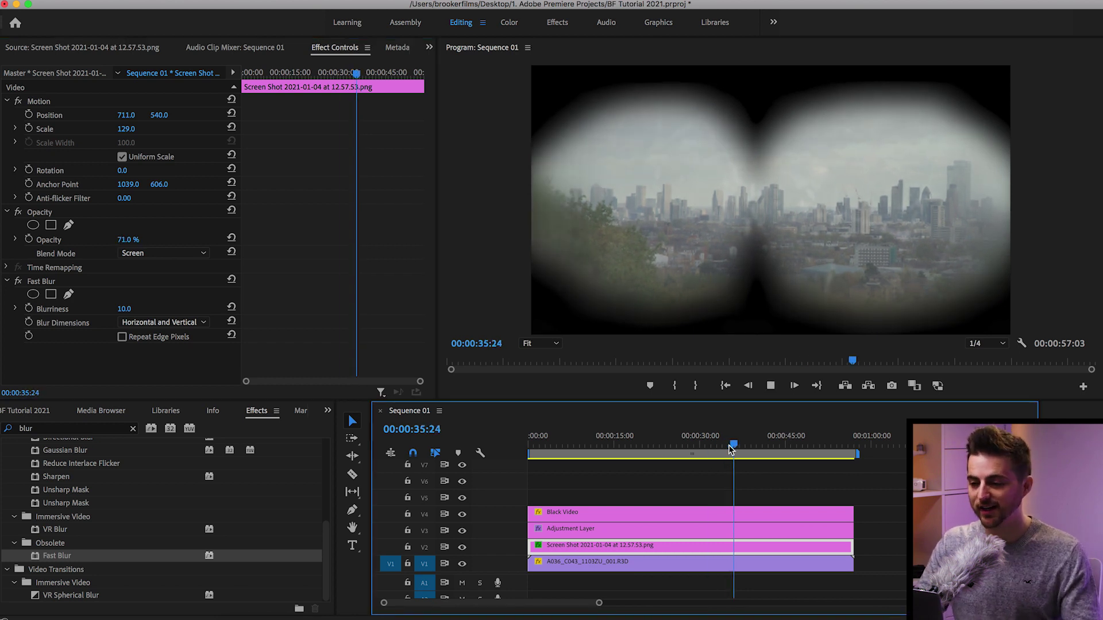
{"action": "key", "text": "space"}
Step: Set the scratch texture's Fast Blur blurriness to 11
{"action": "left_click", "coordinate": [125, 317]}
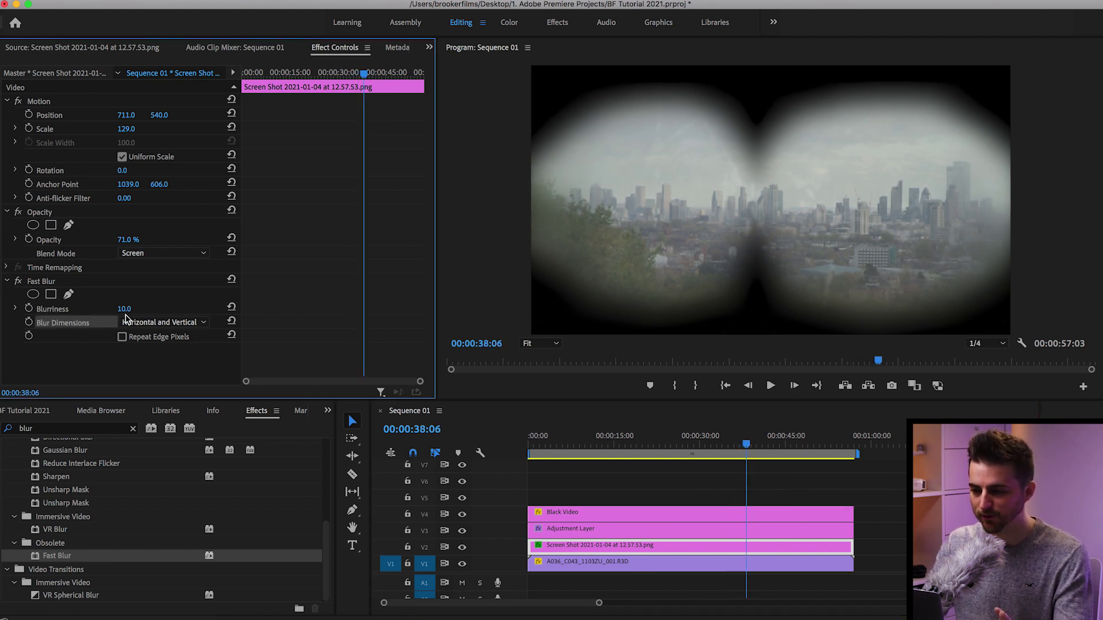
{"action": "left_click_drag", "start_coordinate": [125, 309], "coordinate": [126, 309]}
{"action": "left_click", "coordinate": [69, 212]}
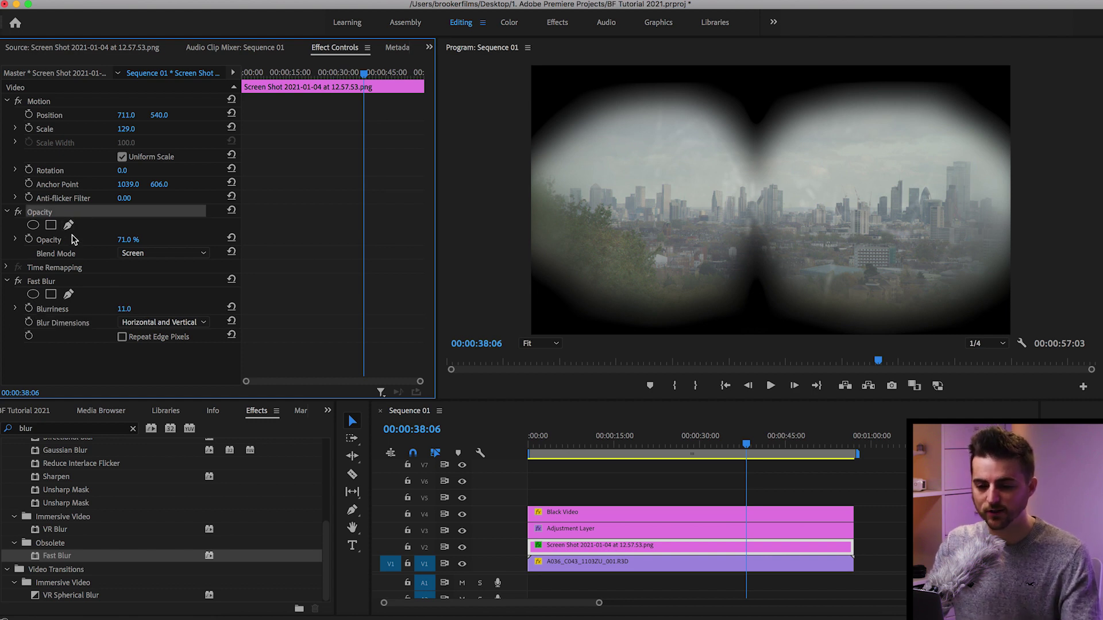
Step: Draw a freeform opacity mask on the scratch texture around the skyline, pulling its middle points in to where the two lenses meet
{"action": "left_click", "coordinate": [68, 226]}
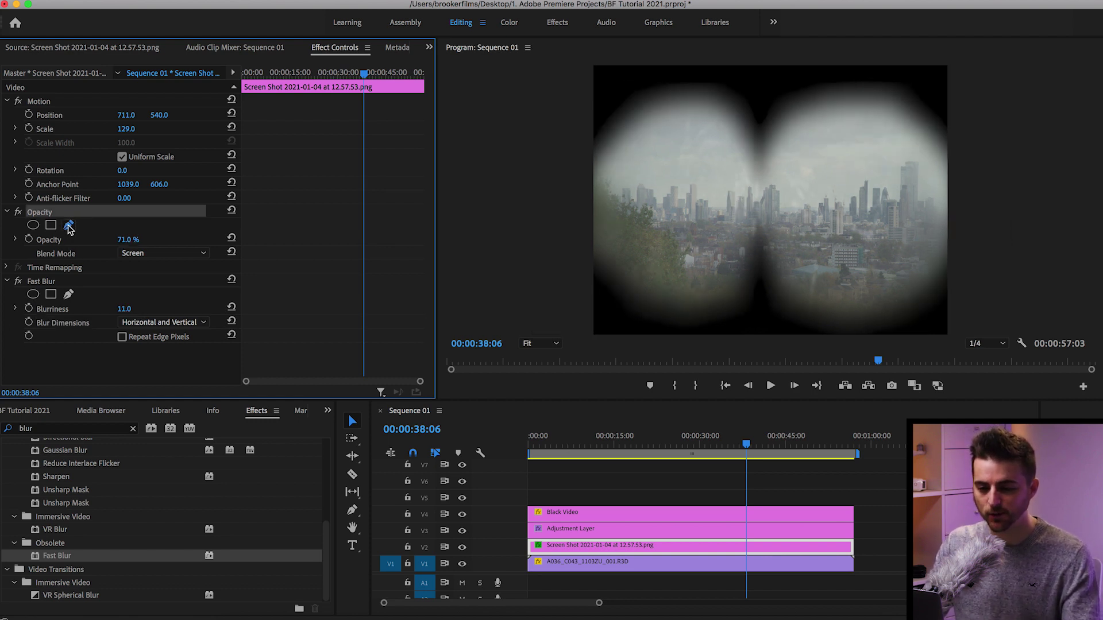
{"action": "left_click", "coordinate": [681, 163]}
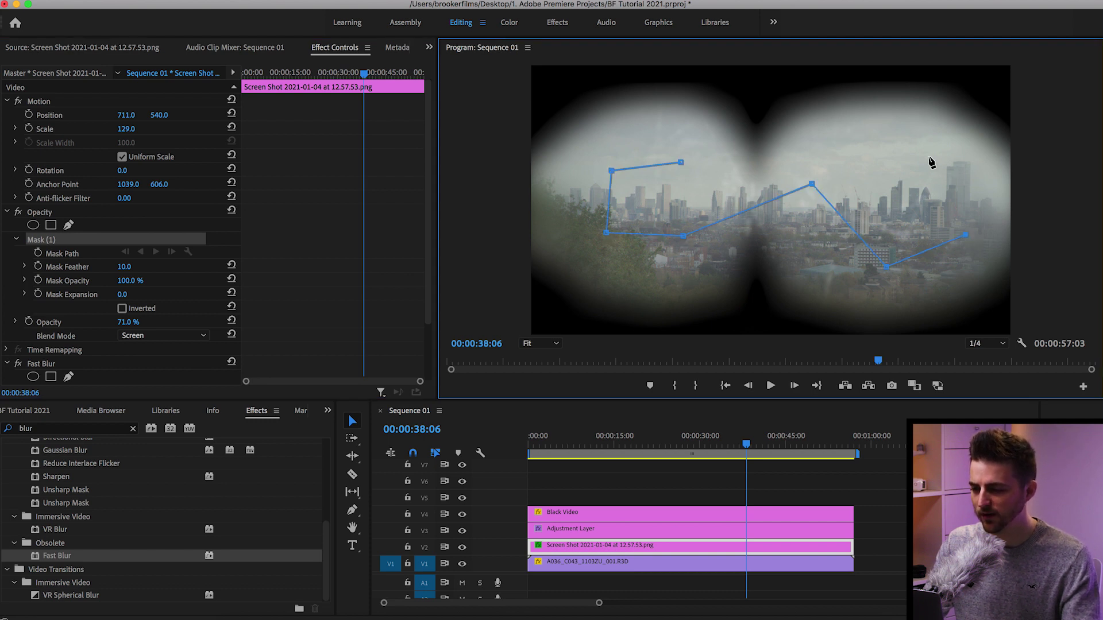
{"action": "left_click", "coordinate": [817, 156]}
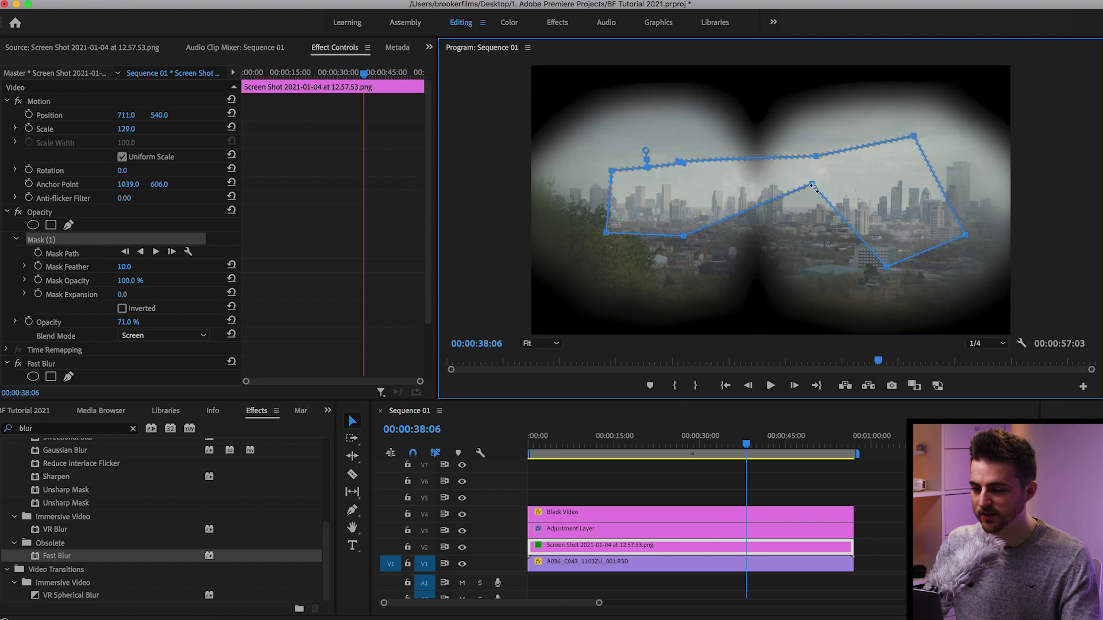
{"action": "left_click_drag", "start_coordinate": [811, 186], "coordinate": [754, 242]}
{"action": "left_click_drag", "start_coordinate": [817, 152], "coordinate": [757, 177]}
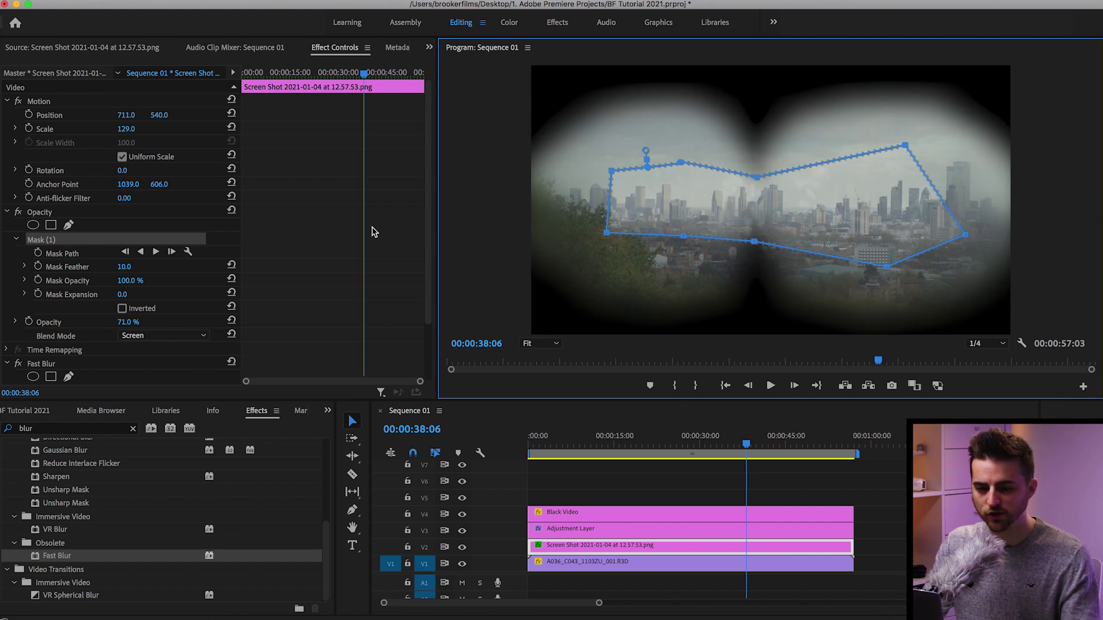
Step: Invert the scratch texture's mask, set its feather to 155 and expansion to 48, and pull its lower-right point inward
{"action": "left_click", "coordinate": [122, 309]}
{"action": "left_click_drag", "start_coordinate": [124, 267], "coordinate": [150, 294]}
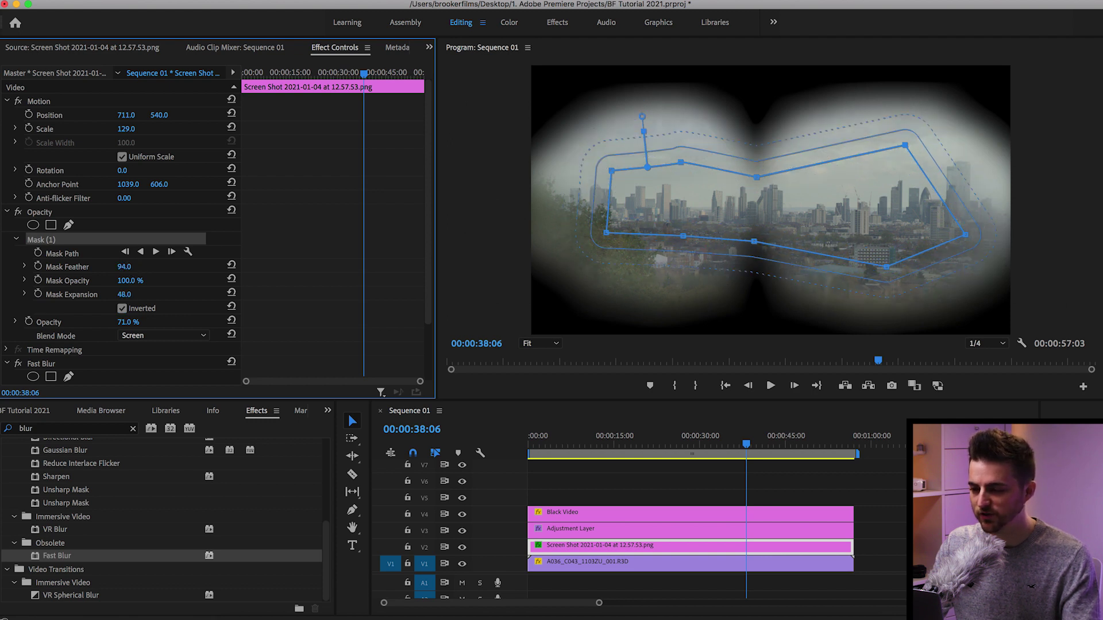
{"action": "left_click_drag", "start_coordinate": [968, 240], "coordinate": [932, 239]}
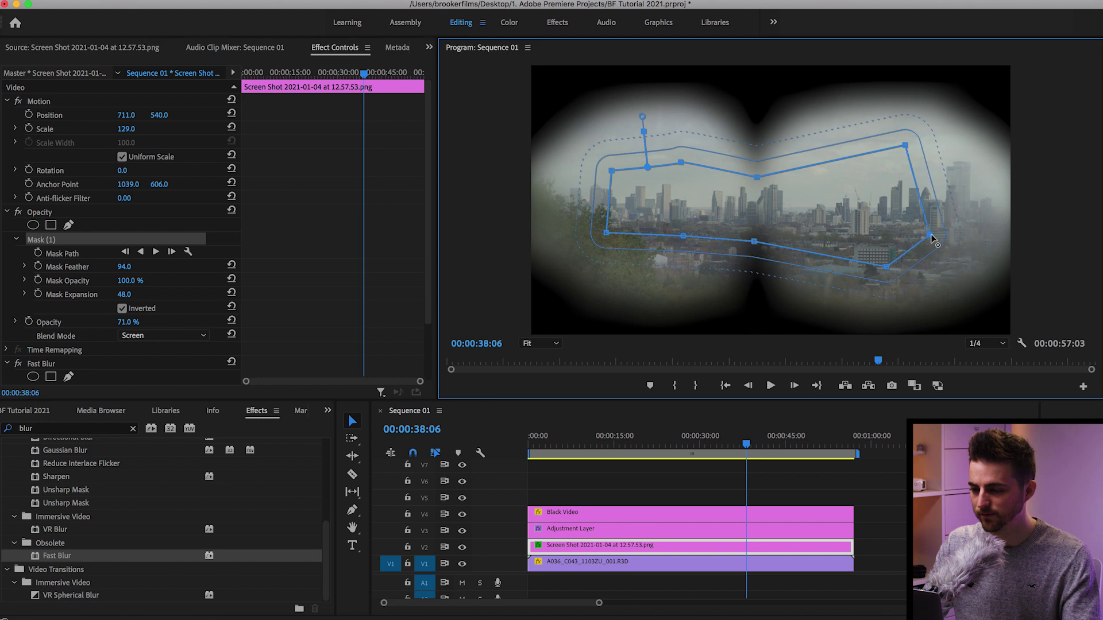
{"action": "left_click_drag", "start_coordinate": [137, 267], "coordinate": [160, 267]}
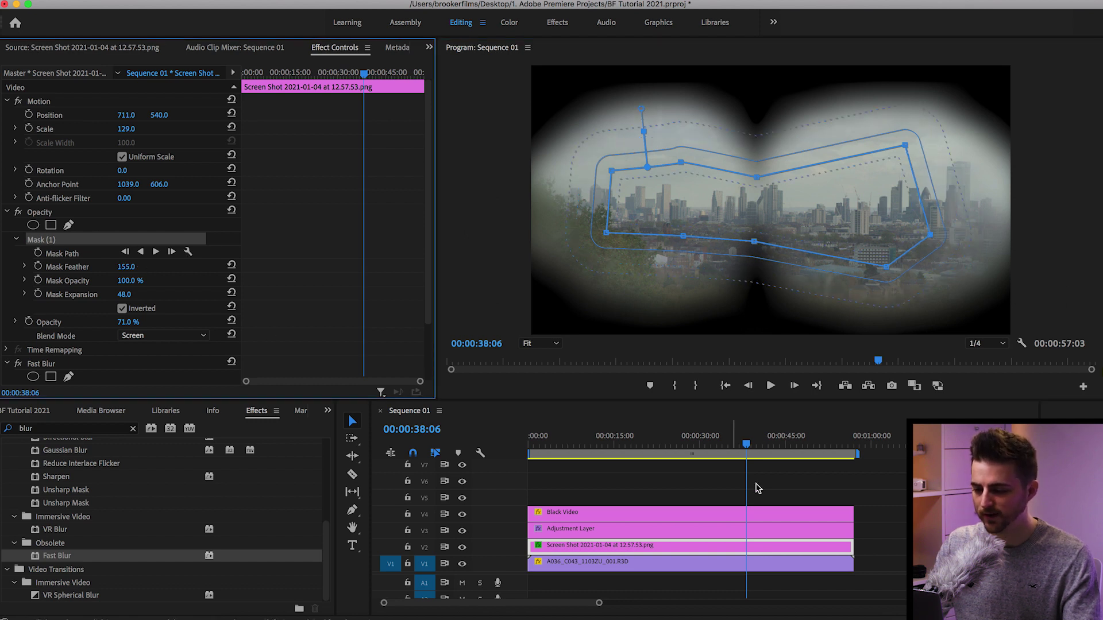
Step: Play back the sequence from about 38 seconds to check the masked scratch texture, and inspect the texture and footage clips
{"action": "left_click", "coordinate": [712, 494]}
{"action": "key", "text": "space"}
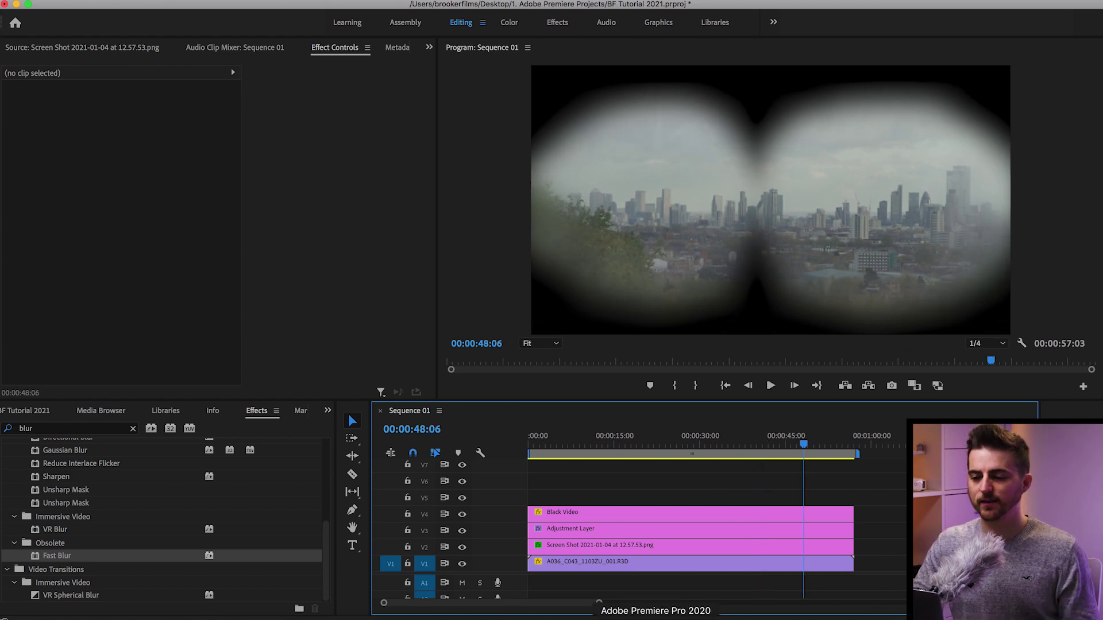
{"action": "left_click", "coordinate": [641, 546]}
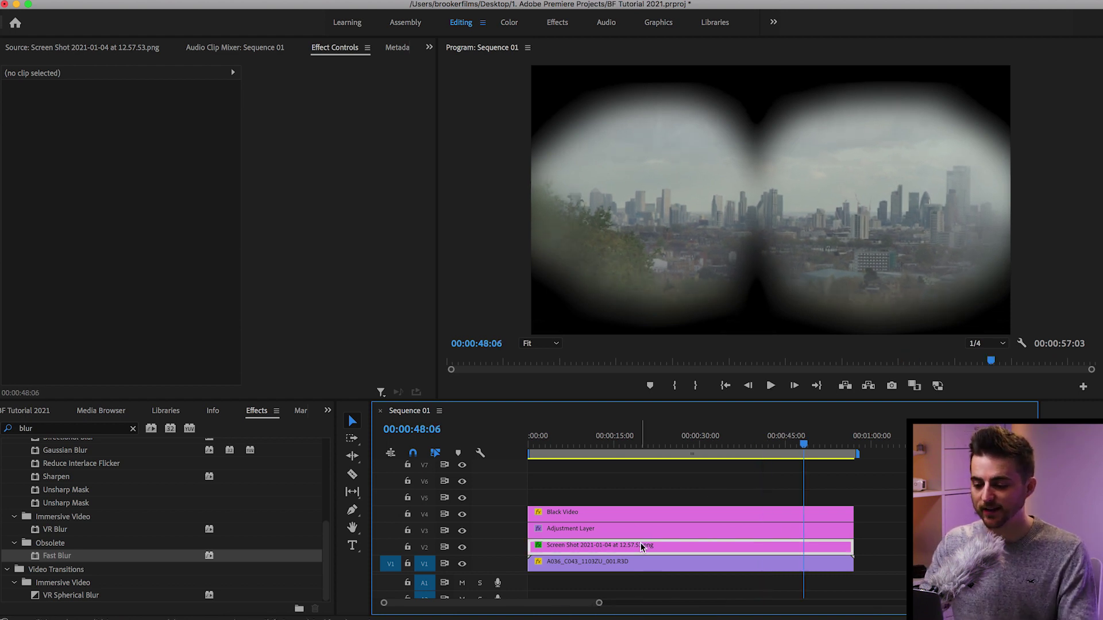
{"action": "left_click", "coordinate": [610, 559]}
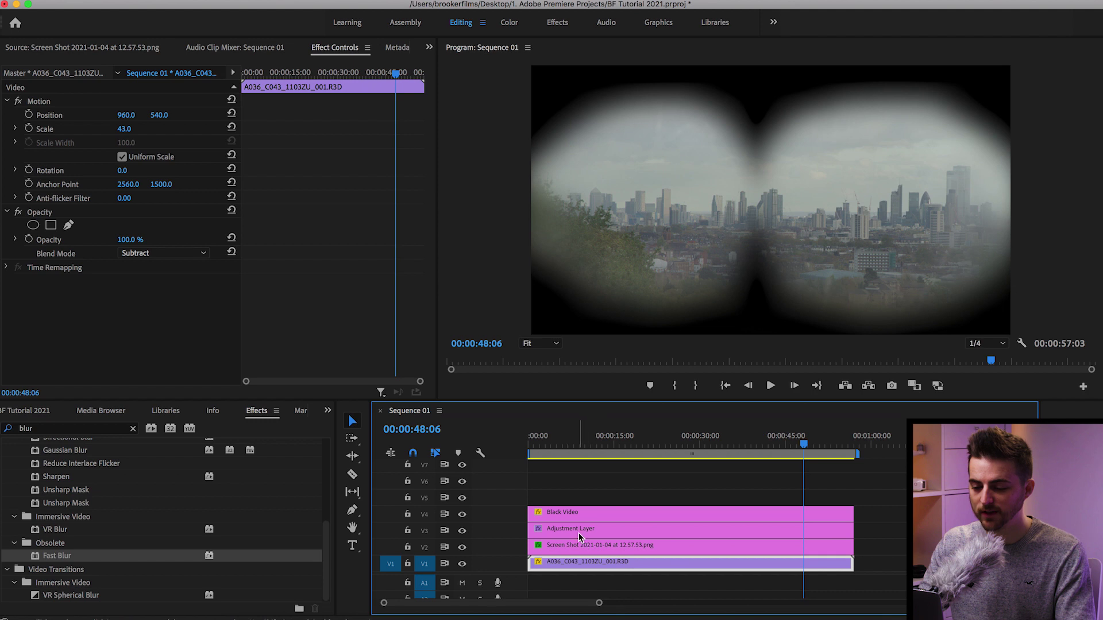
Step: Move the left-edge points of the black video's opacity mask slightly inward to reshape the left lens
{"action": "left_click", "coordinate": [580, 514]}
{"action": "left_click", "coordinate": [47, 241]}
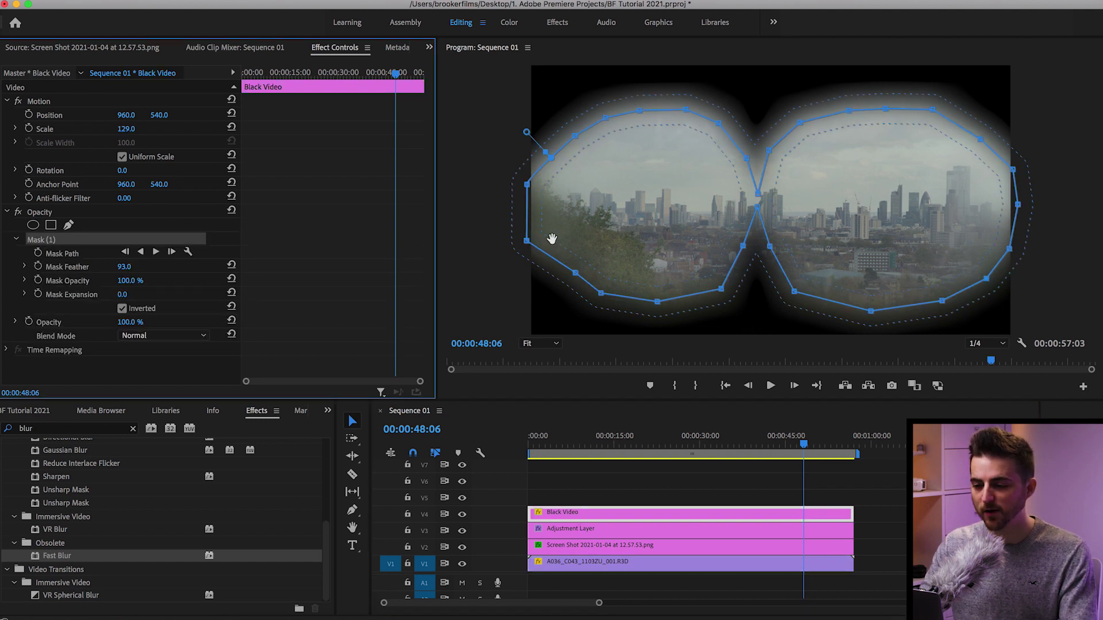
{"action": "left_click_drag", "start_coordinate": [529, 239], "coordinate": [541, 240]}
{"action": "left_click_drag", "start_coordinate": [529, 184], "coordinate": [536, 184]}
{"action": "left_click_drag", "start_coordinate": [577, 140], "coordinate": [579, 140]}
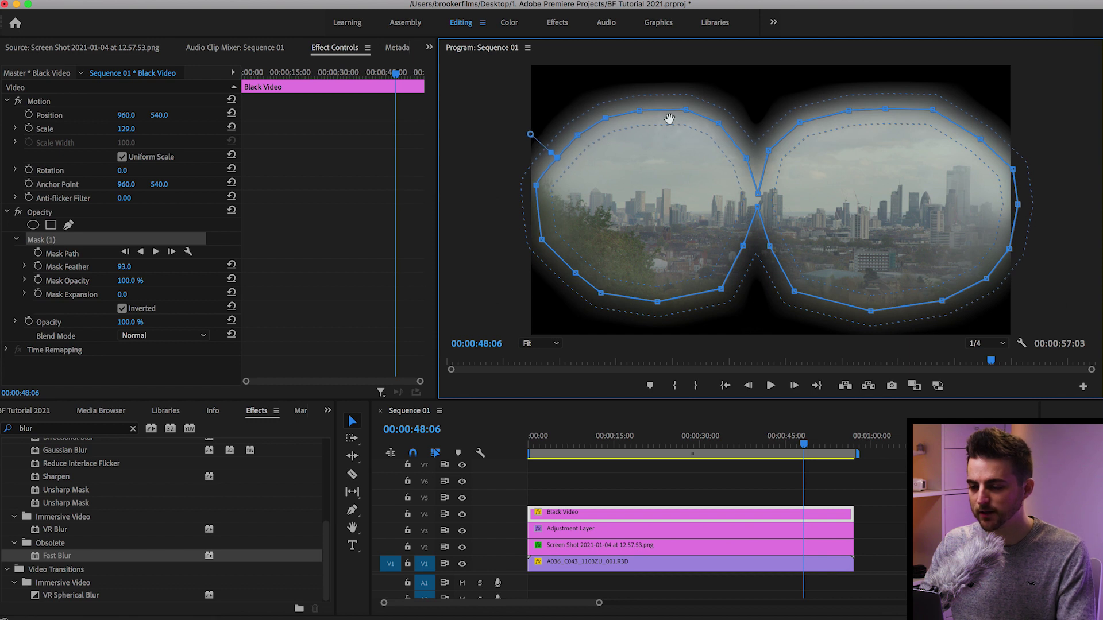
{"action": "left_click", "coordinate": [733, 495]}
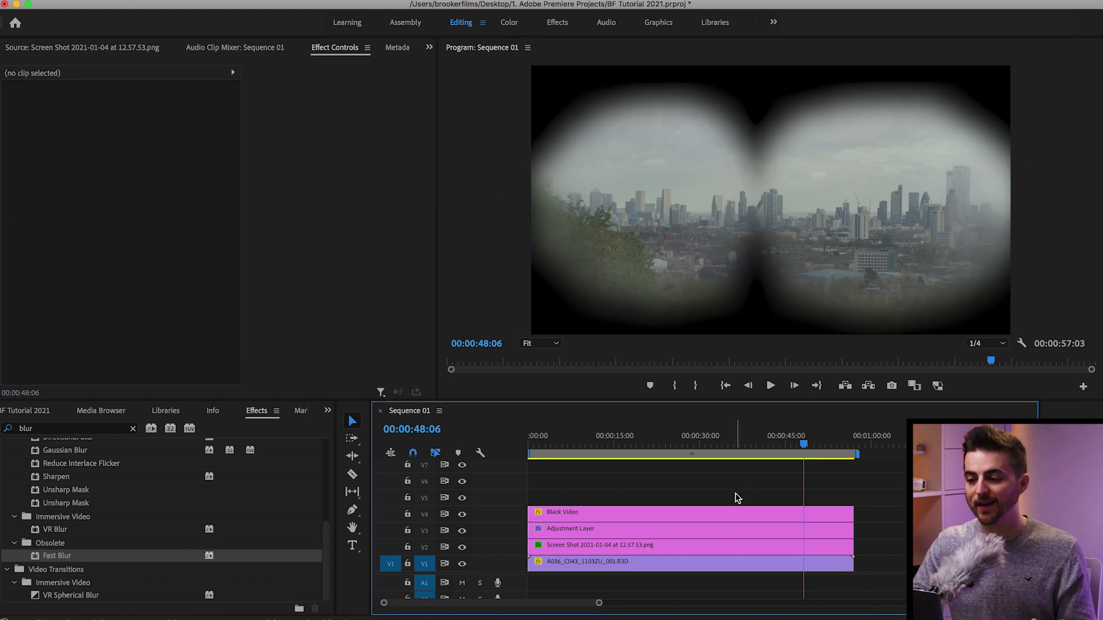